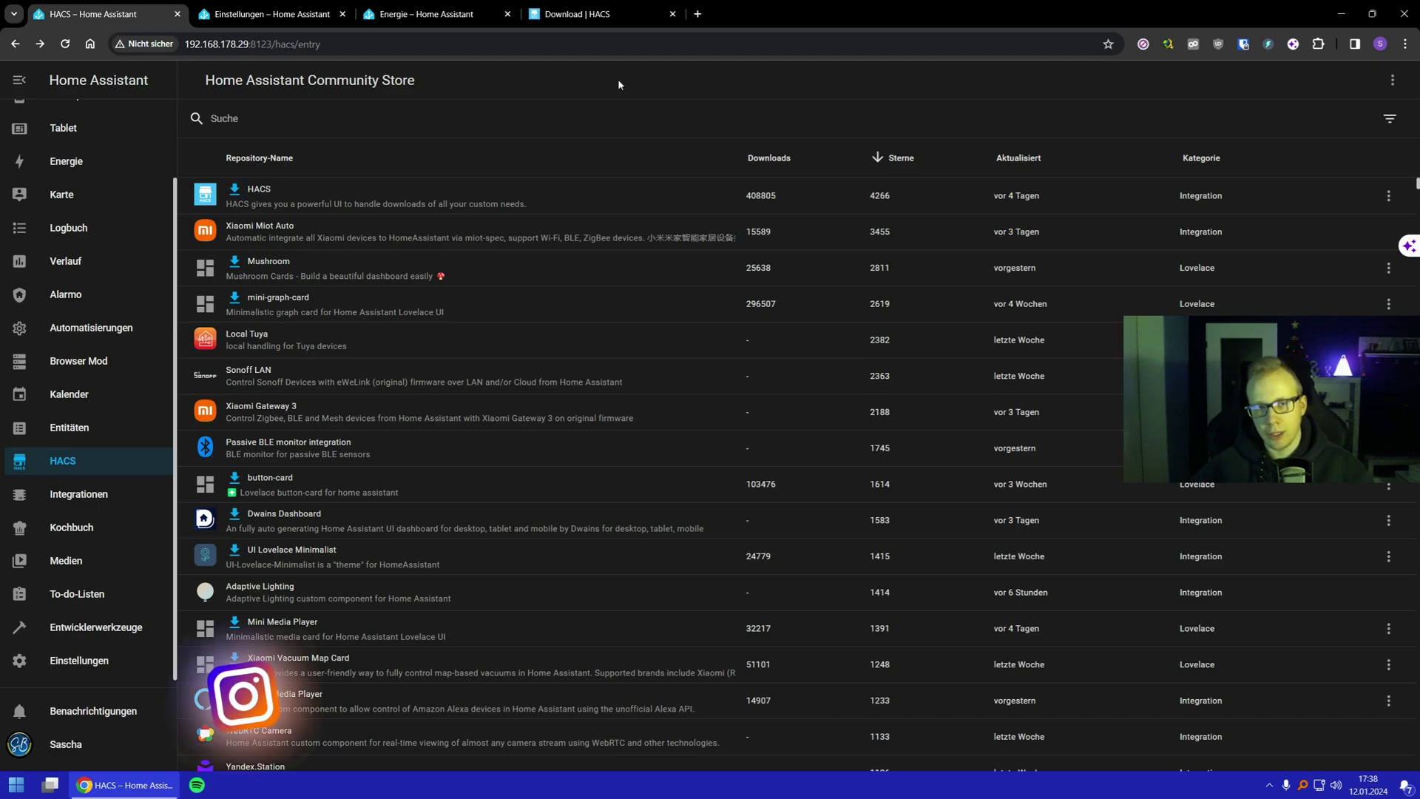
# View the HACS download documentation, then go back to the community store repository list
pyautogui.click(574, 14)
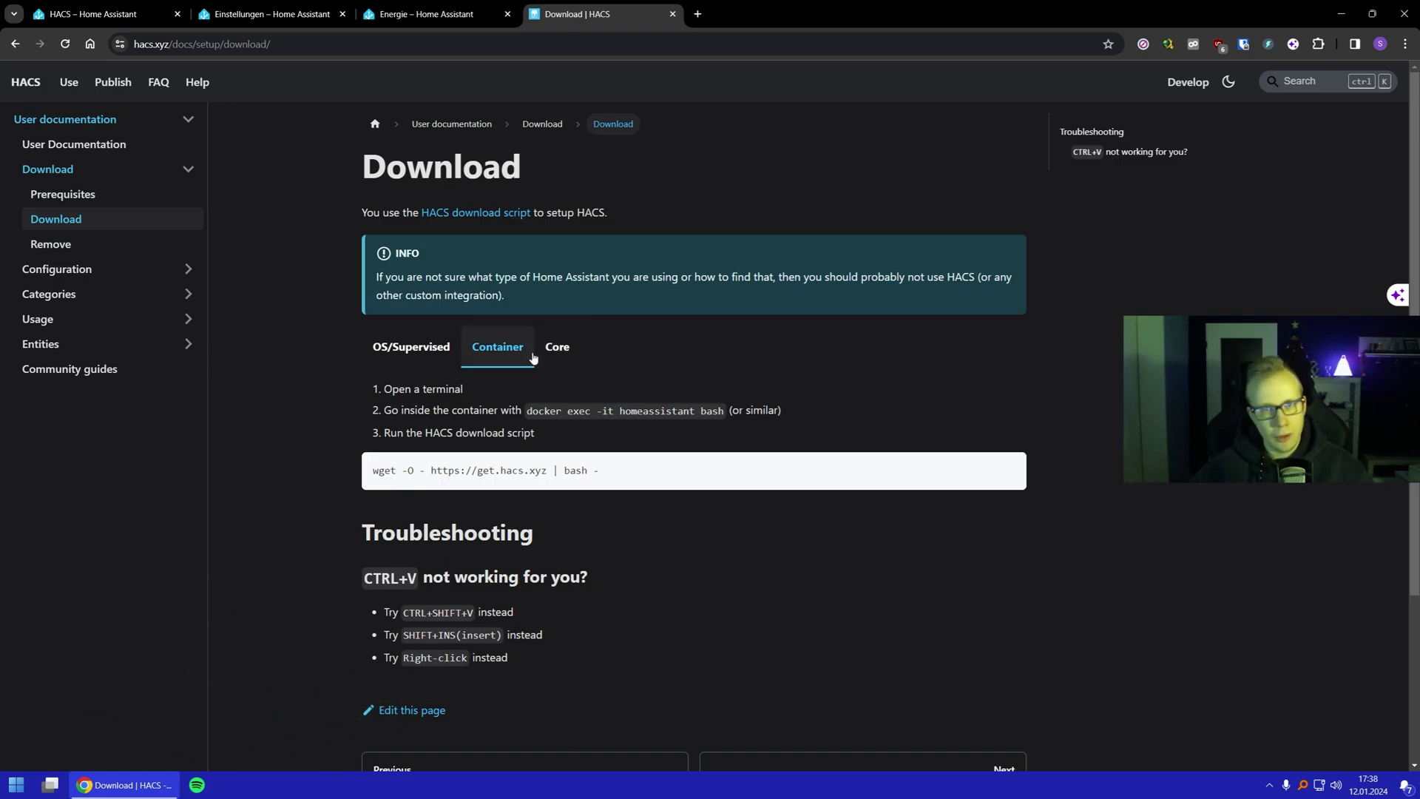
pyautogui.click(111, 14)
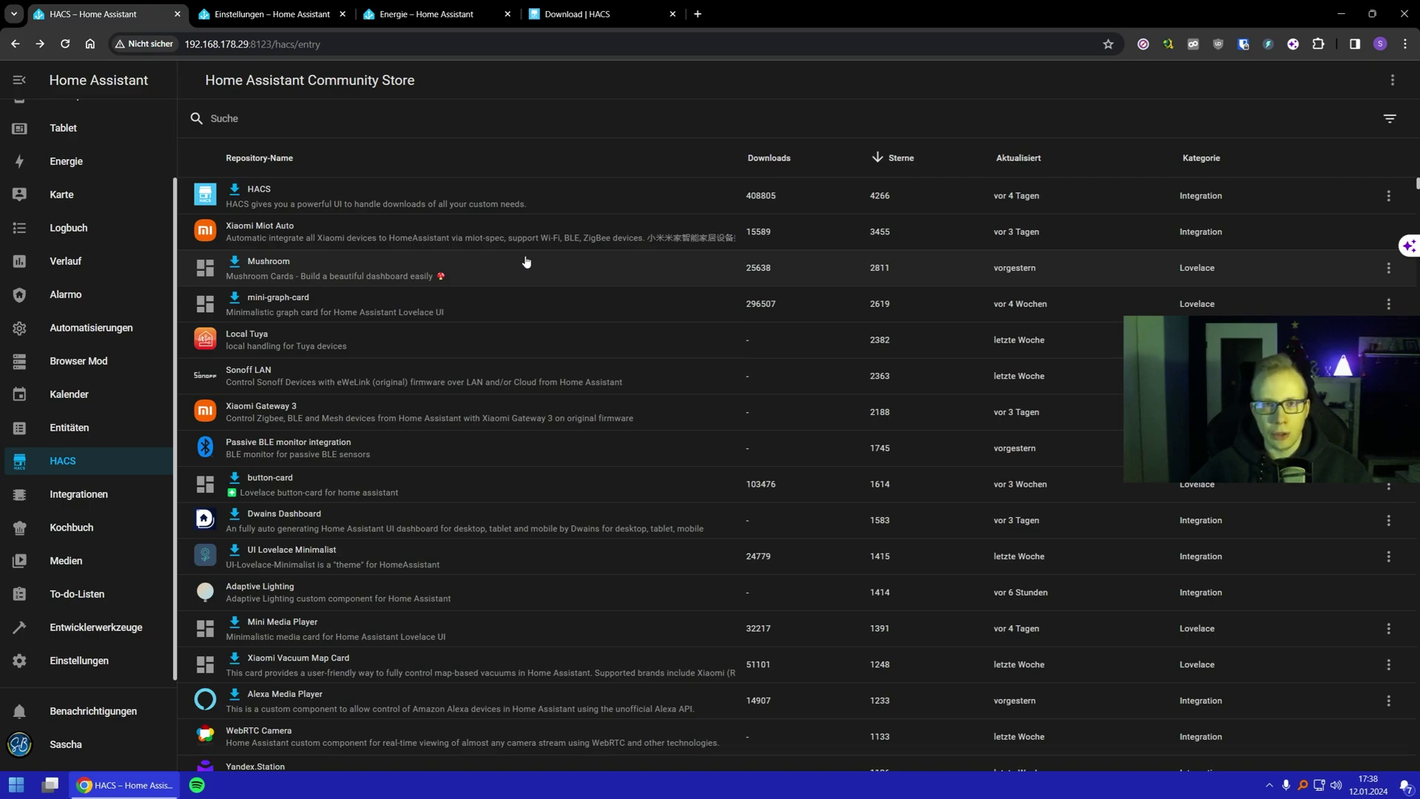
# Search the community store for 'powercalc' to show only the Powercalc repository
pyautogui.click(257, 130)
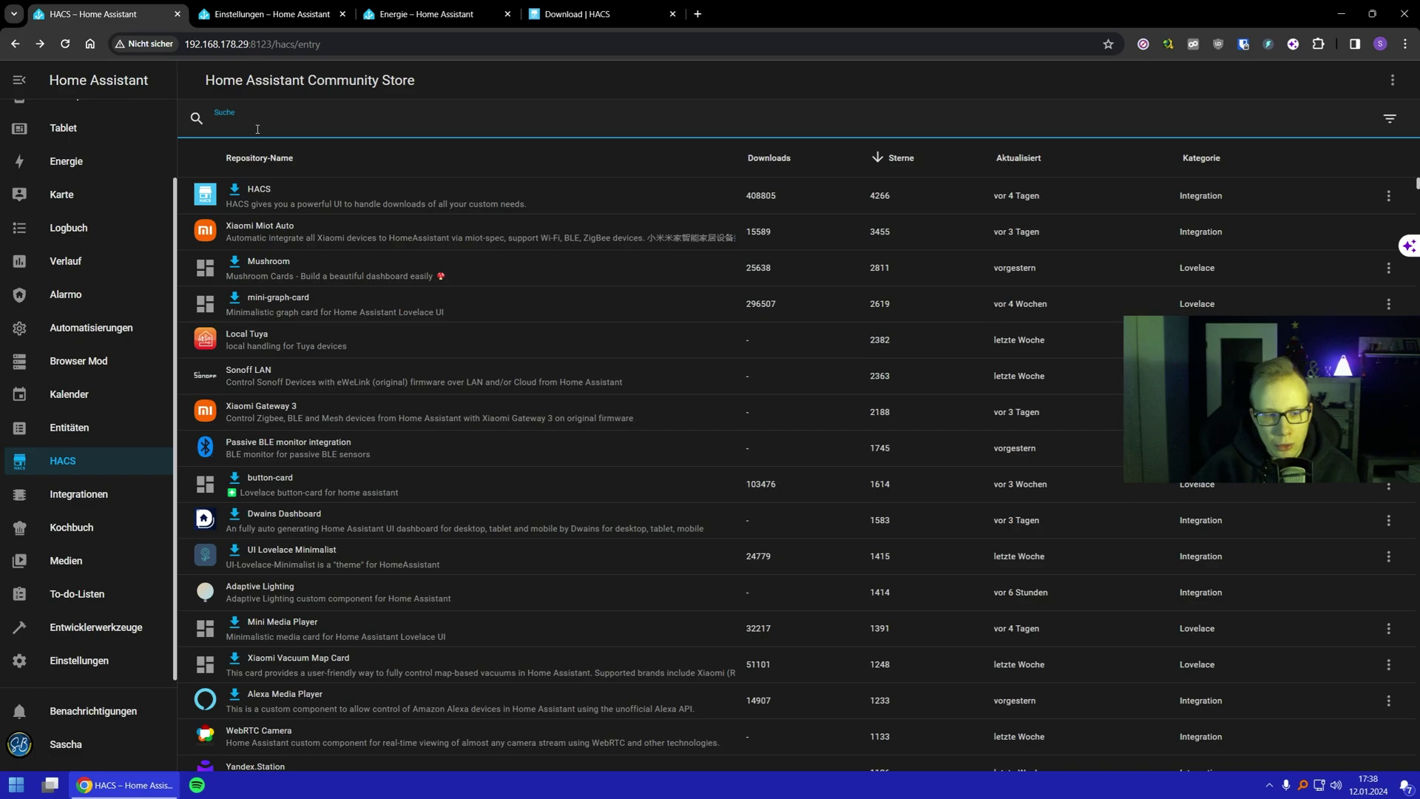
pyautogui.scroll(-8, 523, 558)
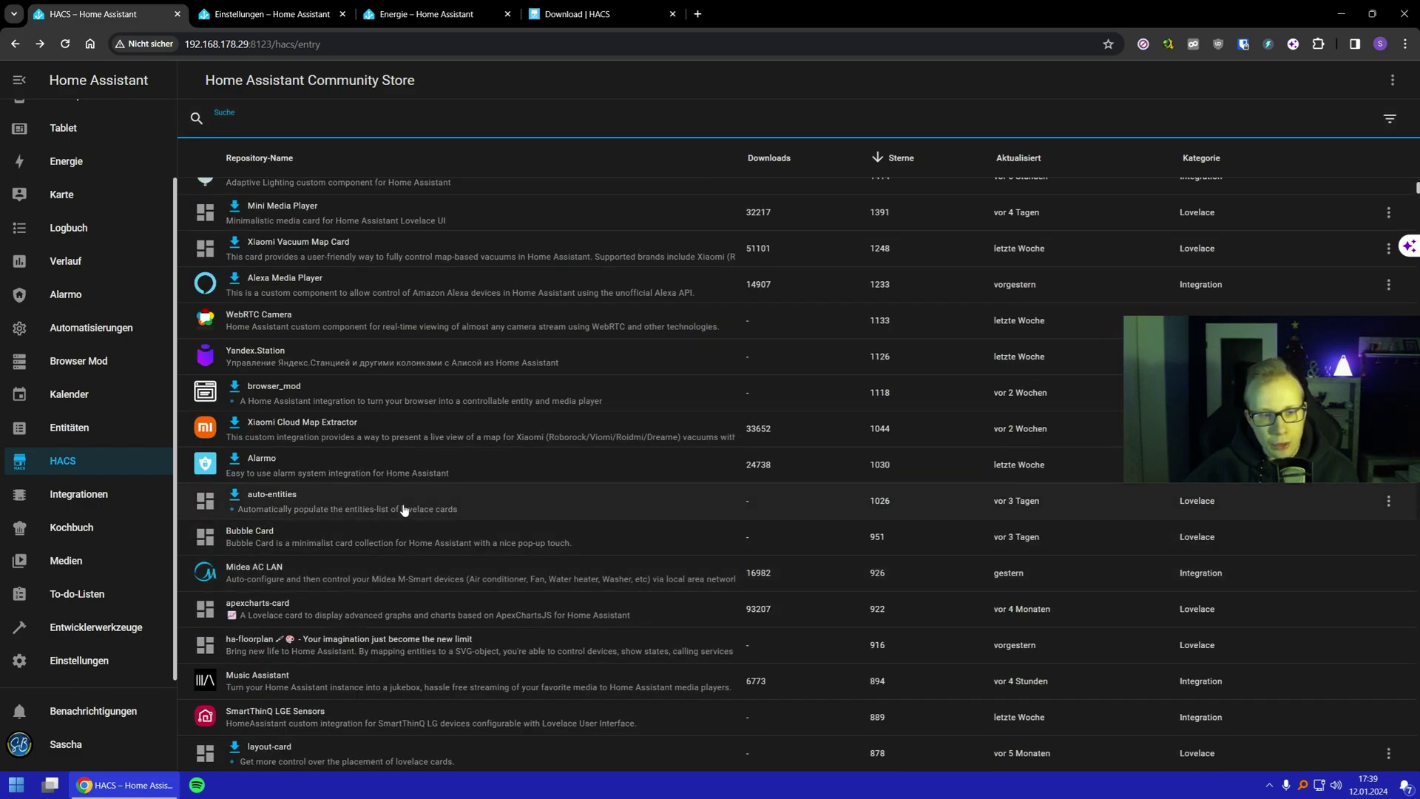
pyautogui.scroll(-4, 402, 510)
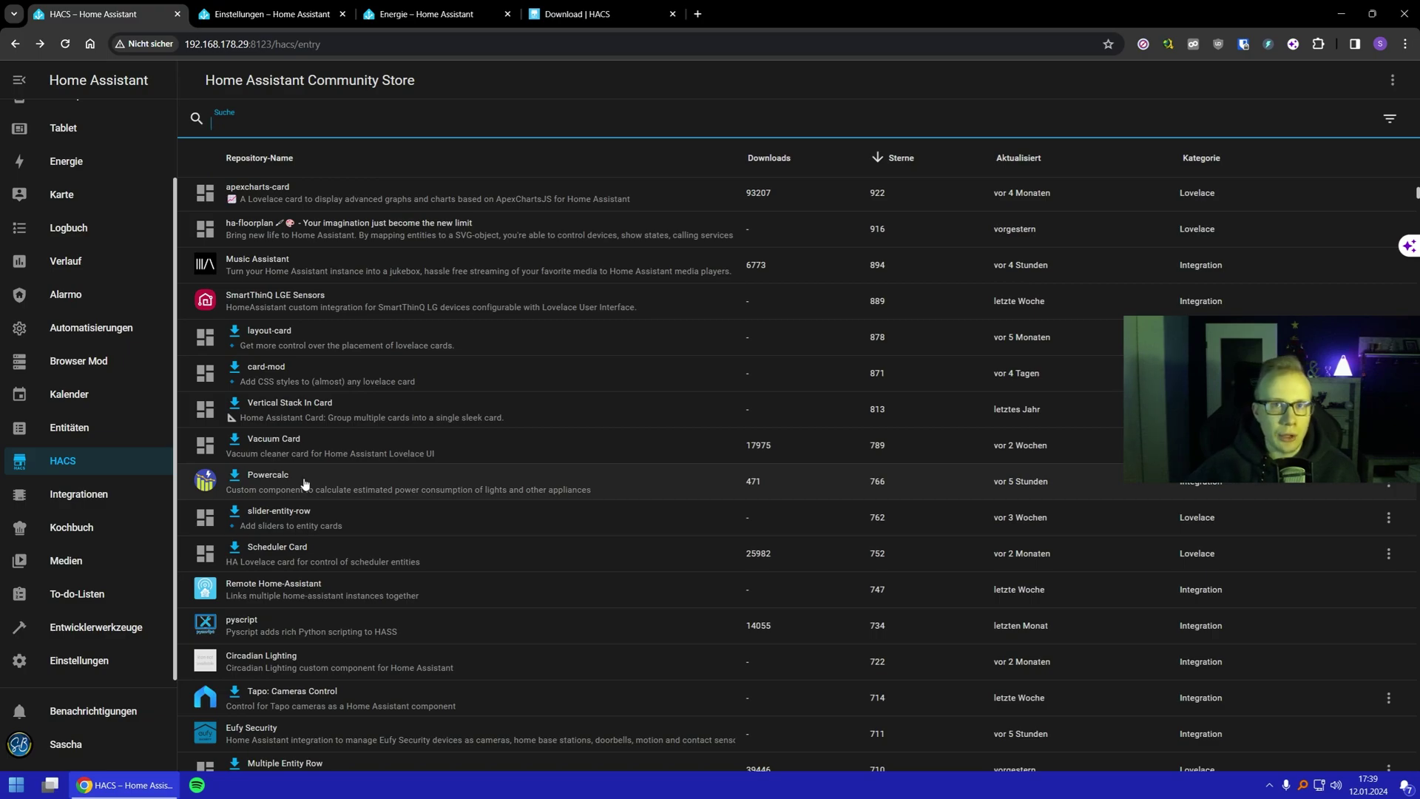
pyautogui.scroll(12, 307, 485)
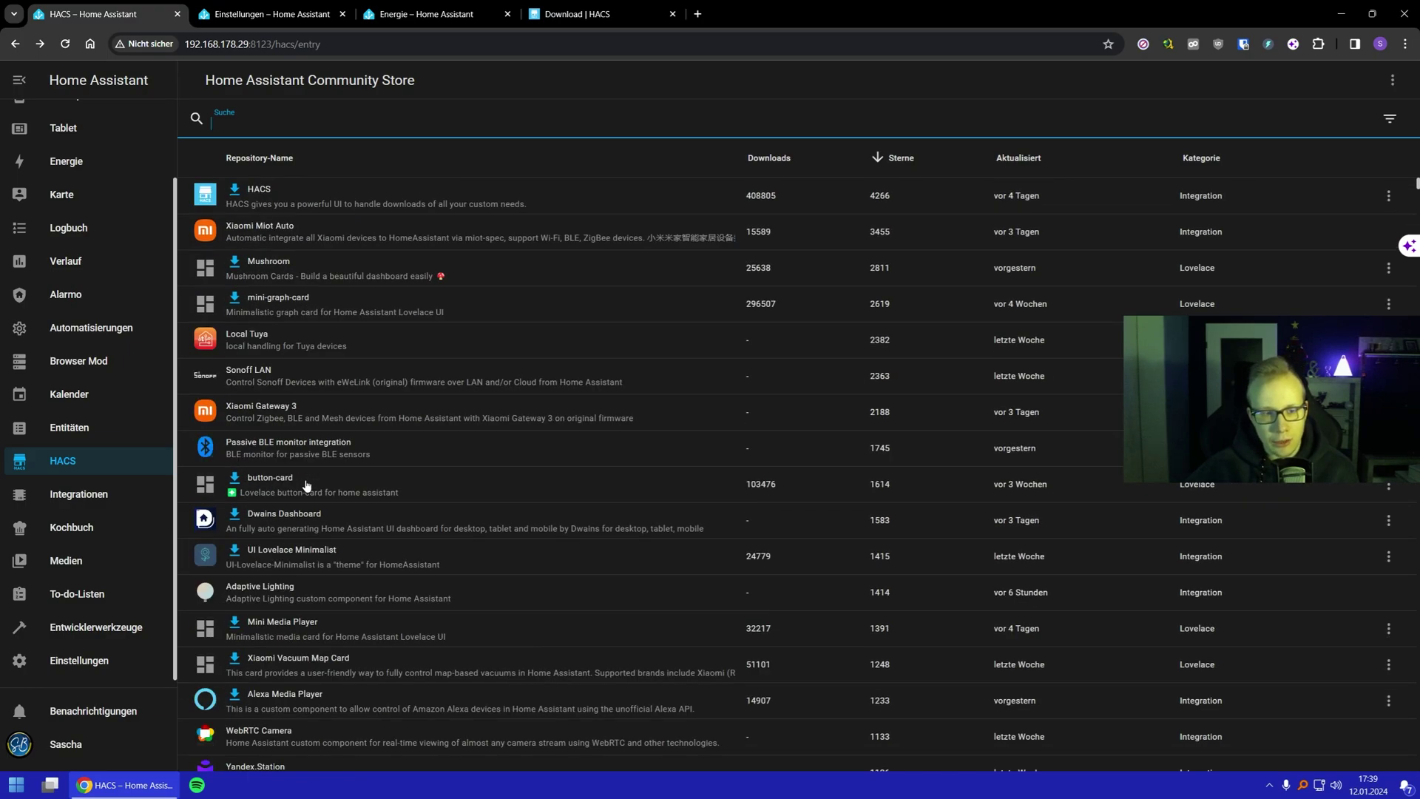
pyautogui.scroll(-12, 307, 484)
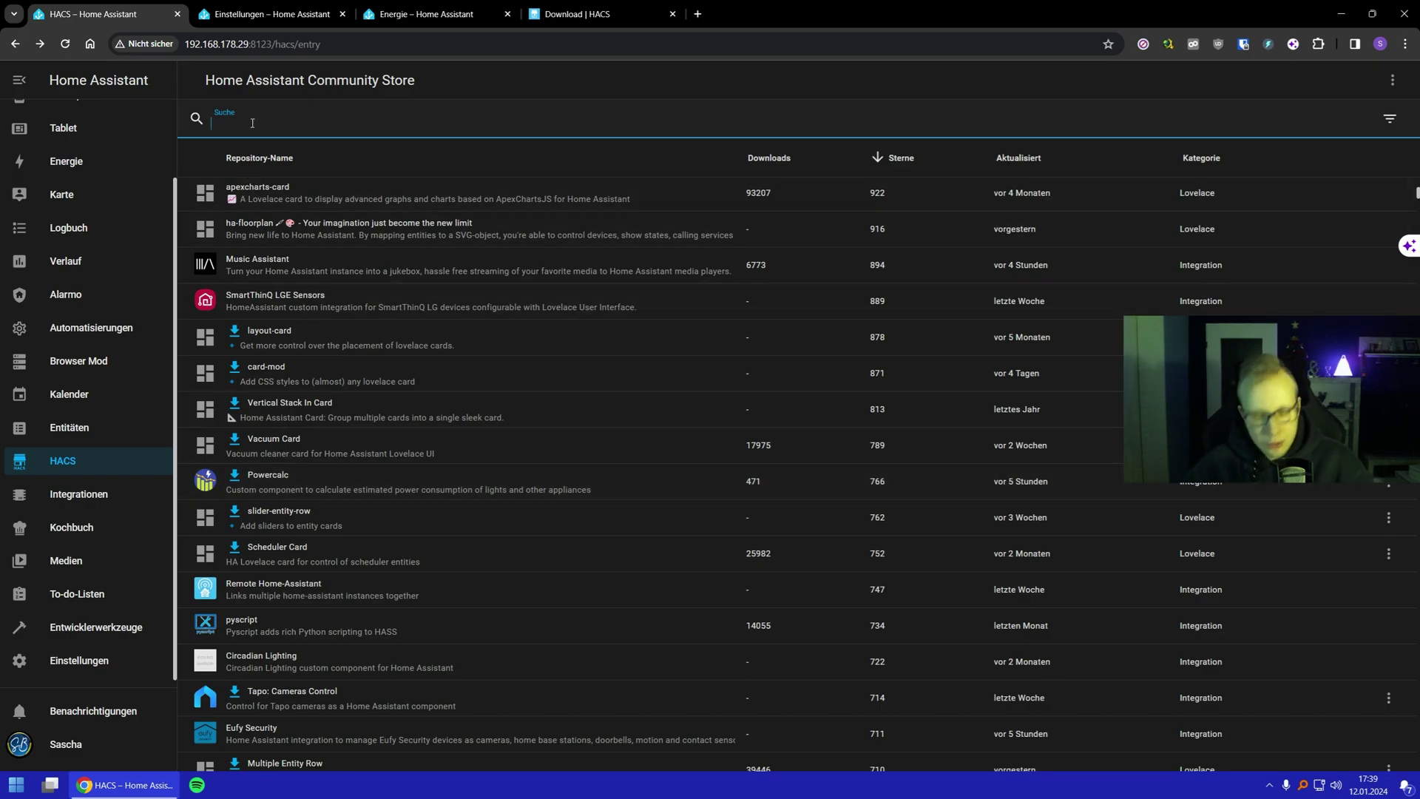
pyautogui.write('powercalc')
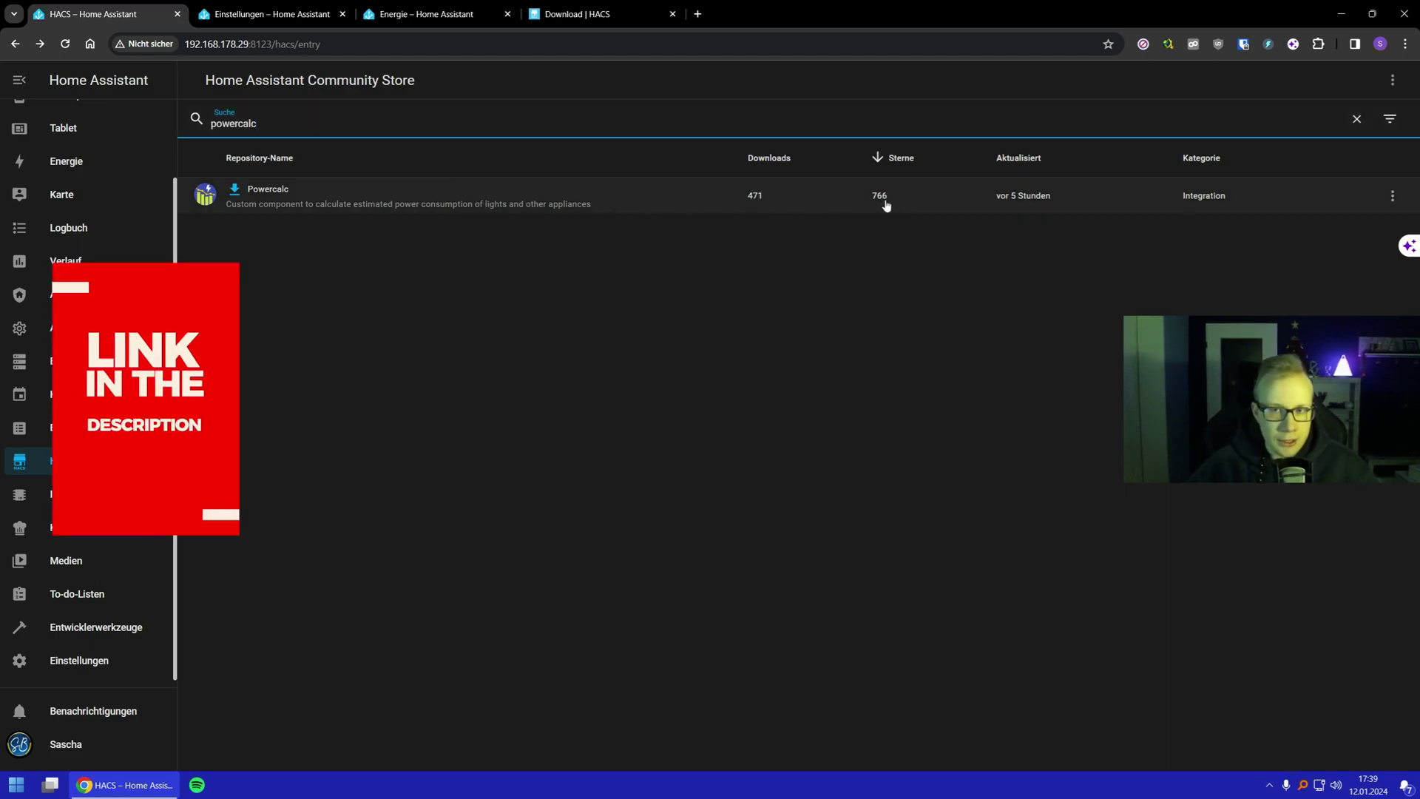
# Open the Powercalc repository page showing its v1.9.17 release details
pyautogui.click(580, 200)
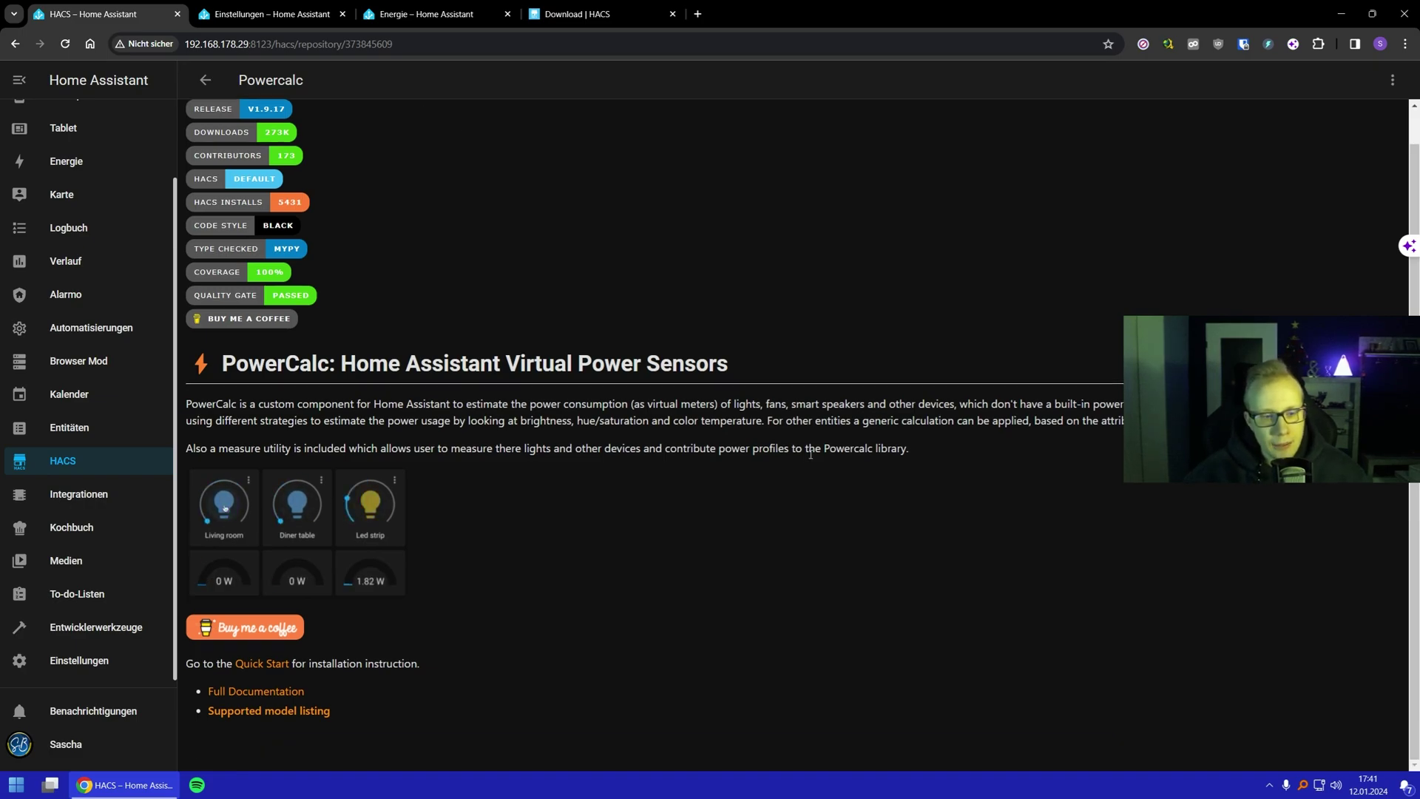
pyautogui.scroll(1, 810, 453)
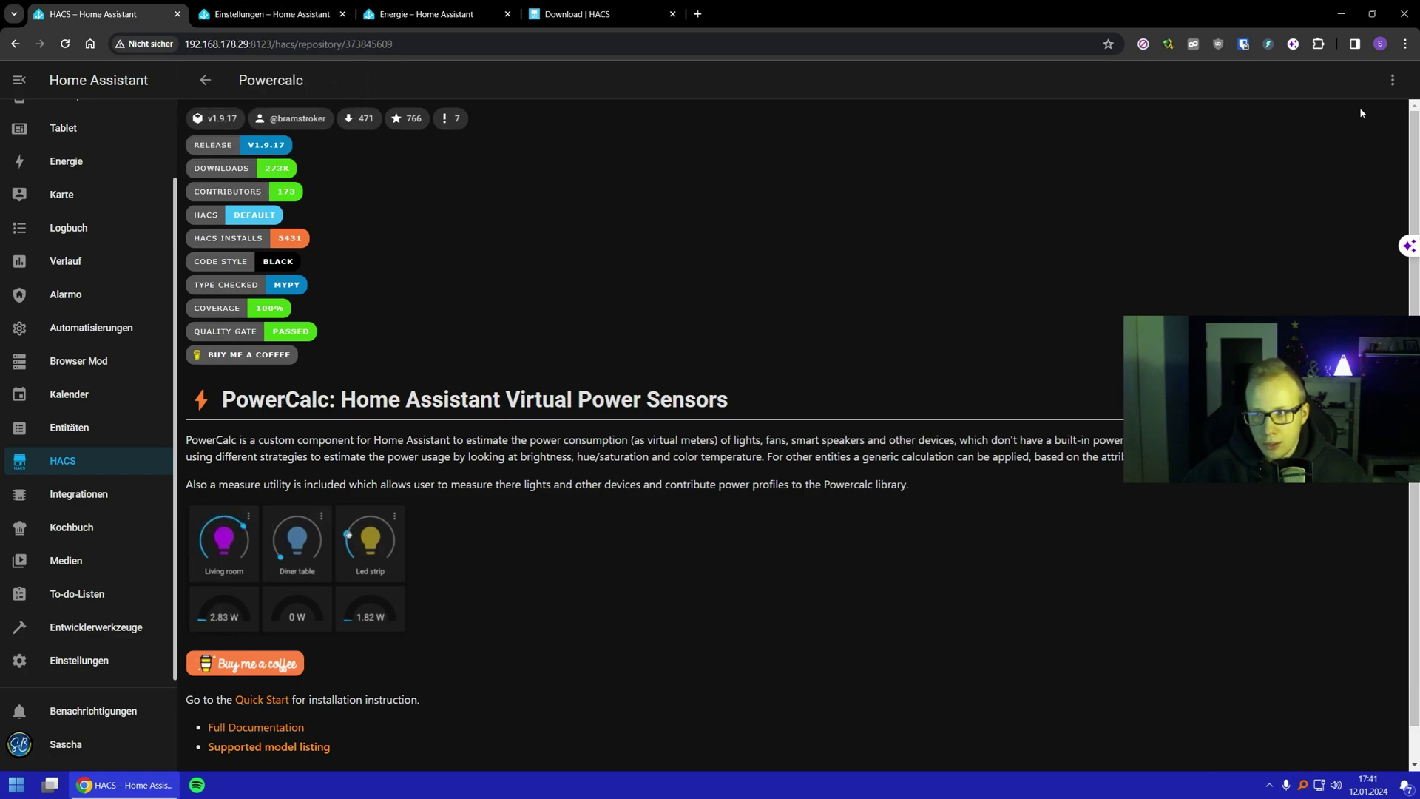
pyautogui.click(1391, 80)
pyautogui.click(1390, 80)
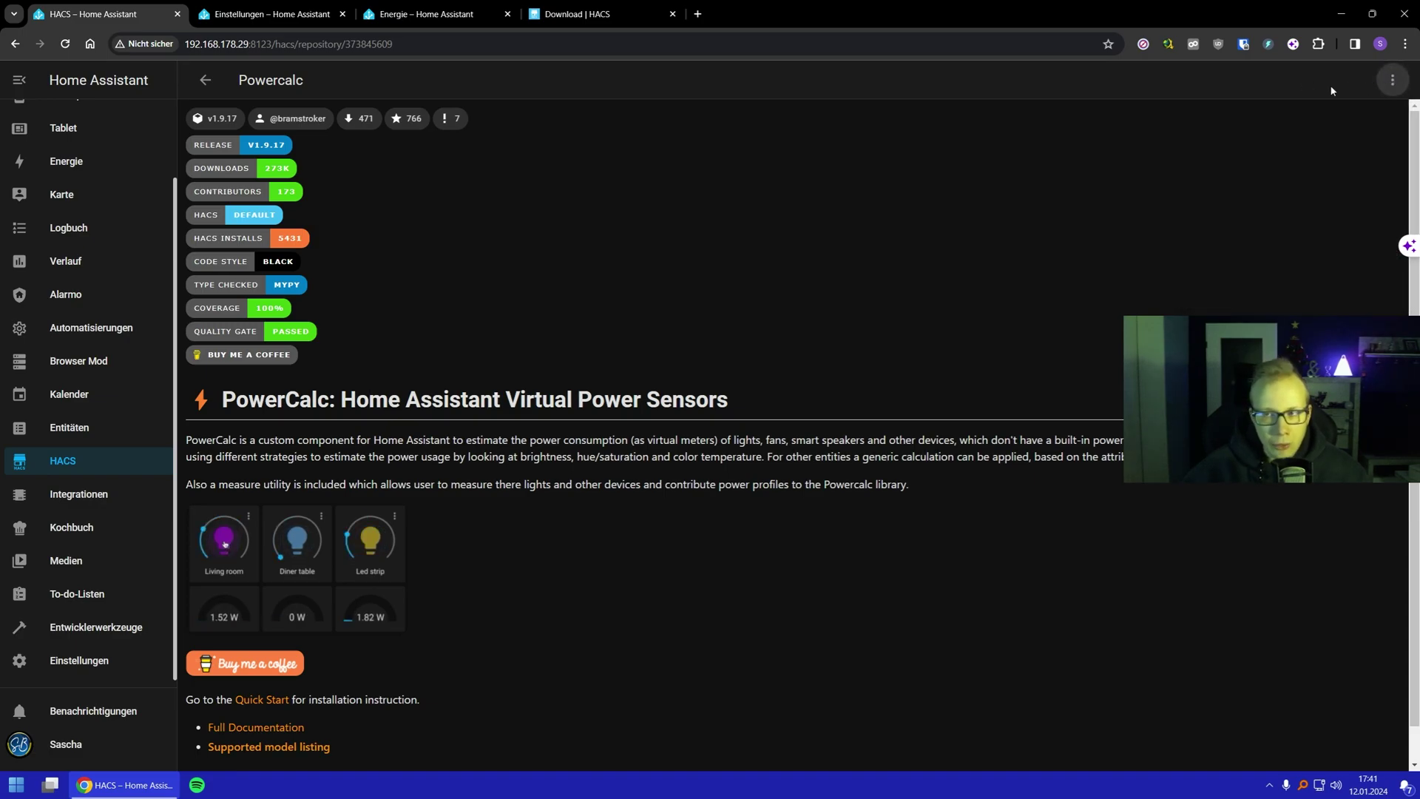
# From Settings > Integrations, list the 15 devices of the Powercalc integration
pyautogui.click(235, 15)
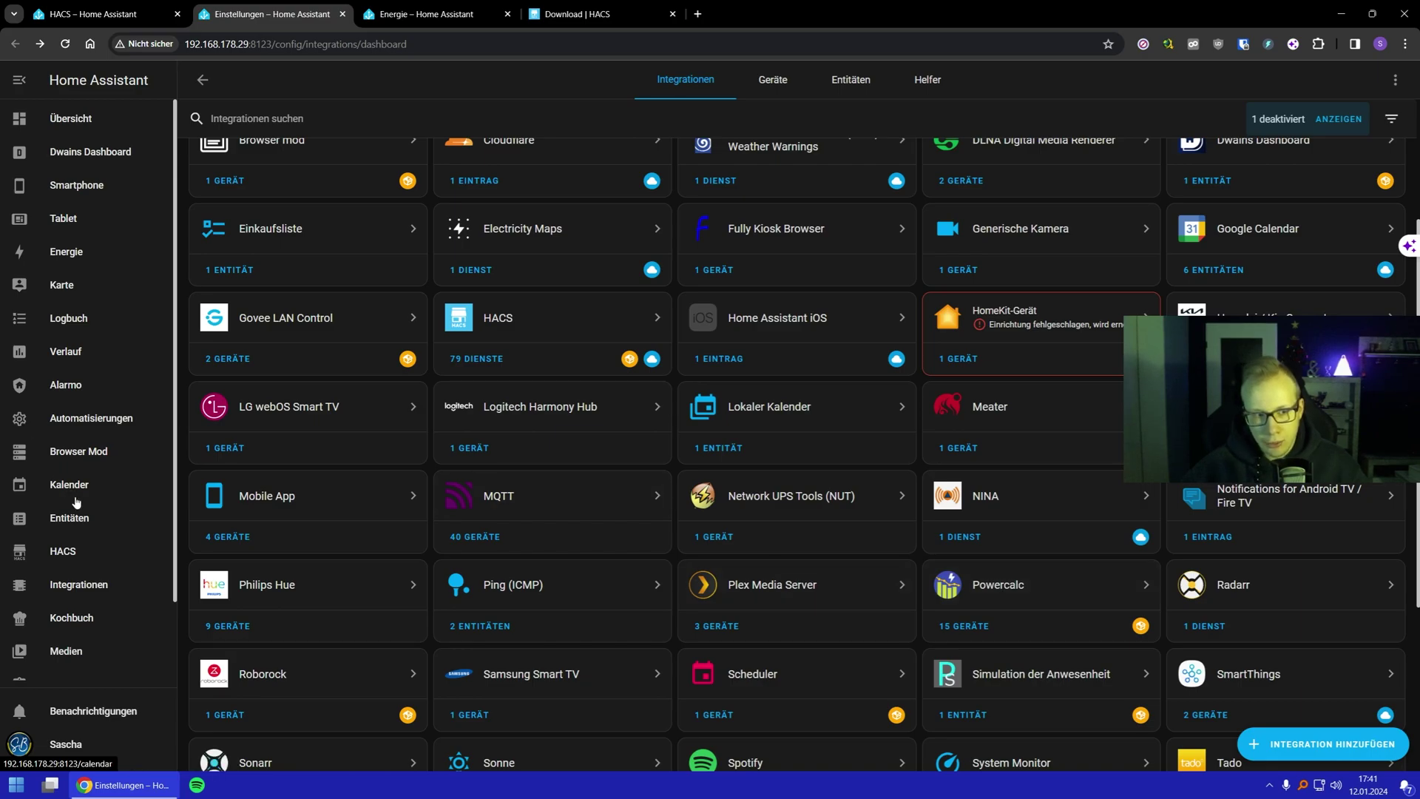
pyautogui.click(92, 587)
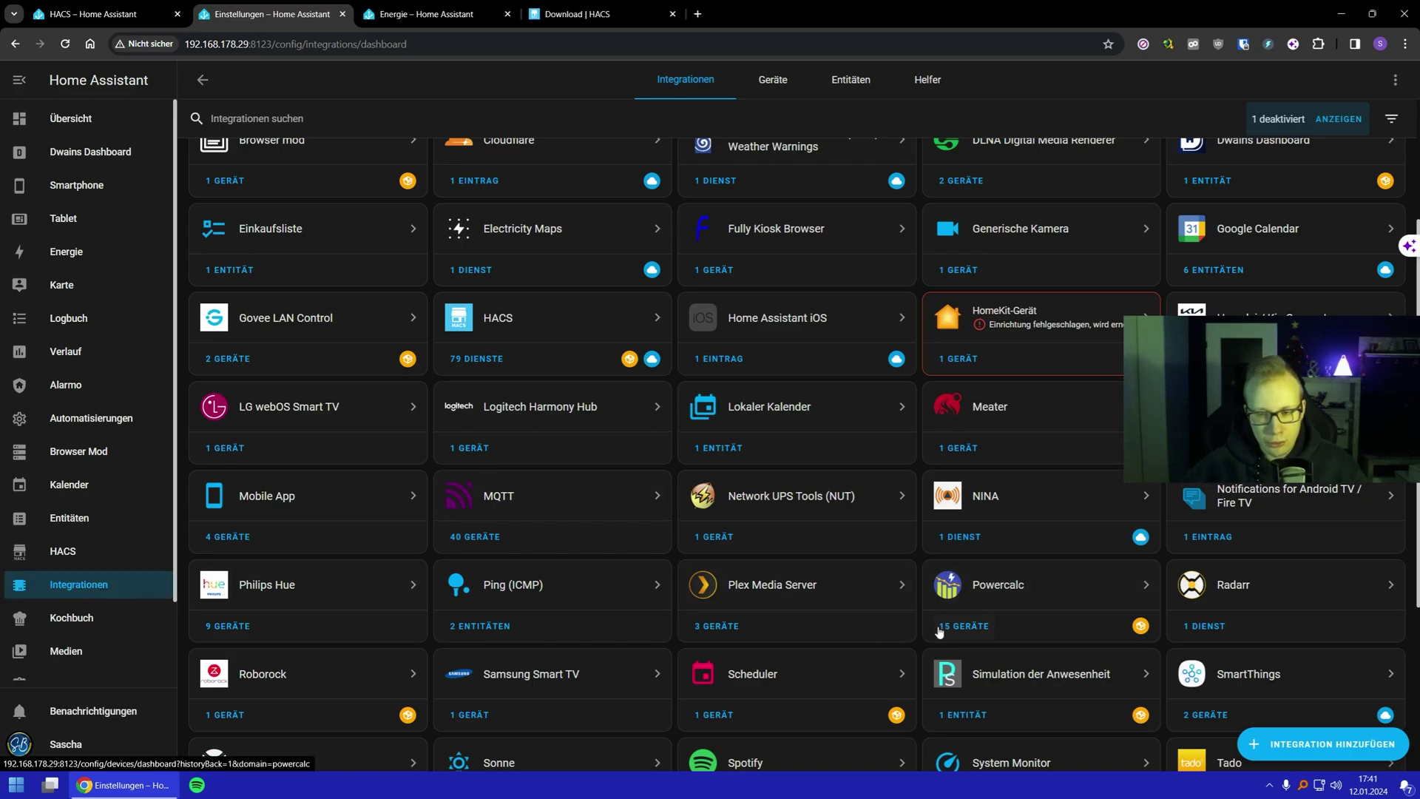
pyautogui.scroll(-1, 1000, 597)
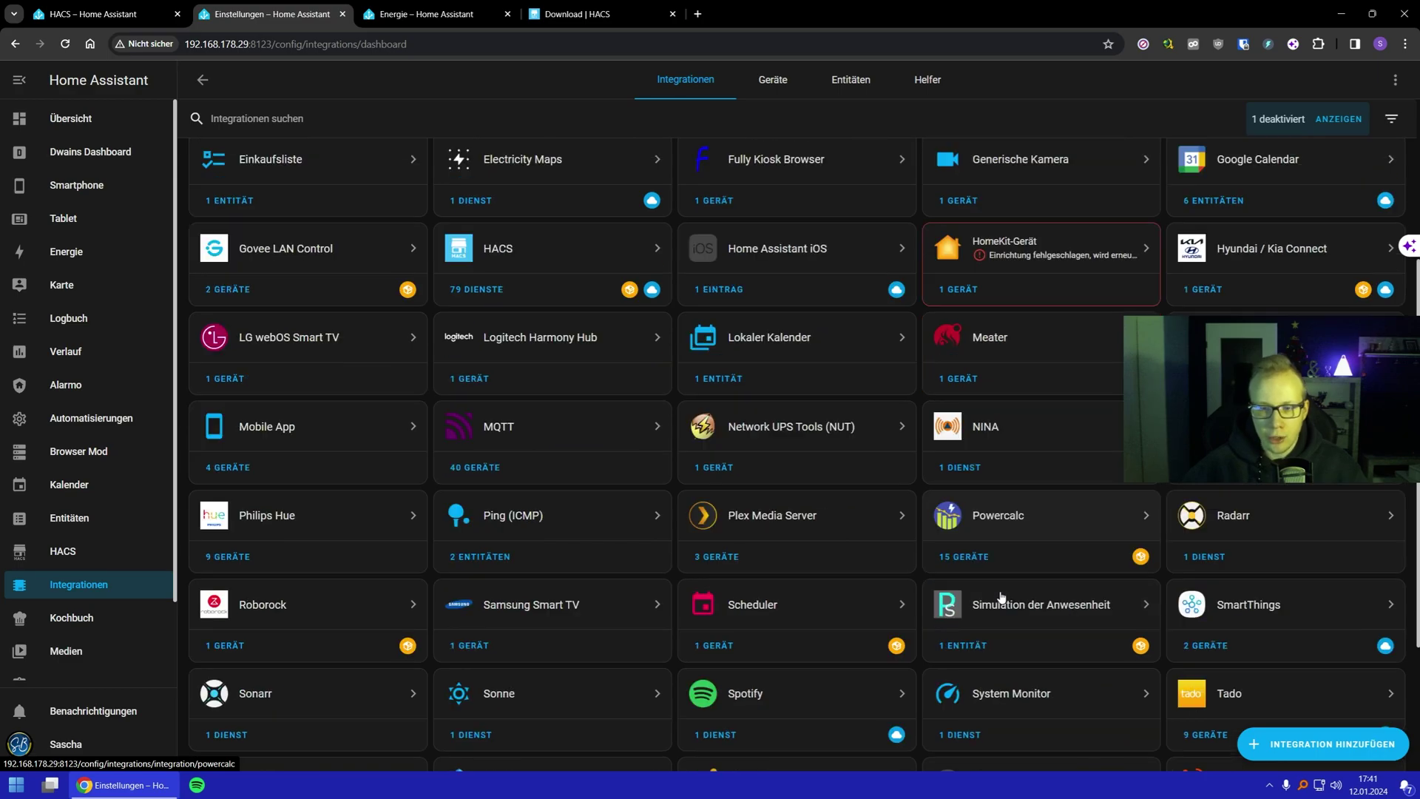
pyautogui.click(965, 559)
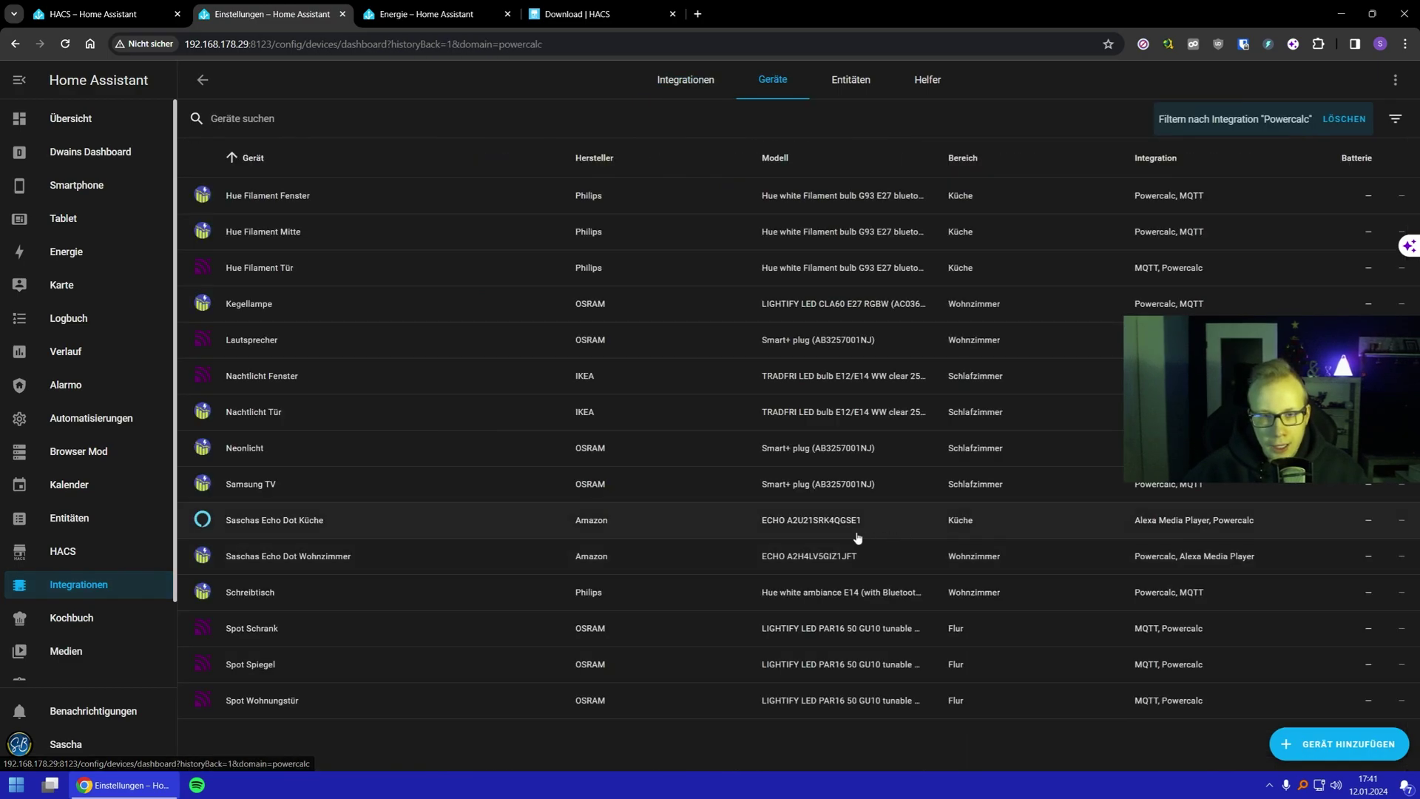
# Inspect the Spot Spiegel device details, then return to the integrations overview
pyautogui.click(328, 666)
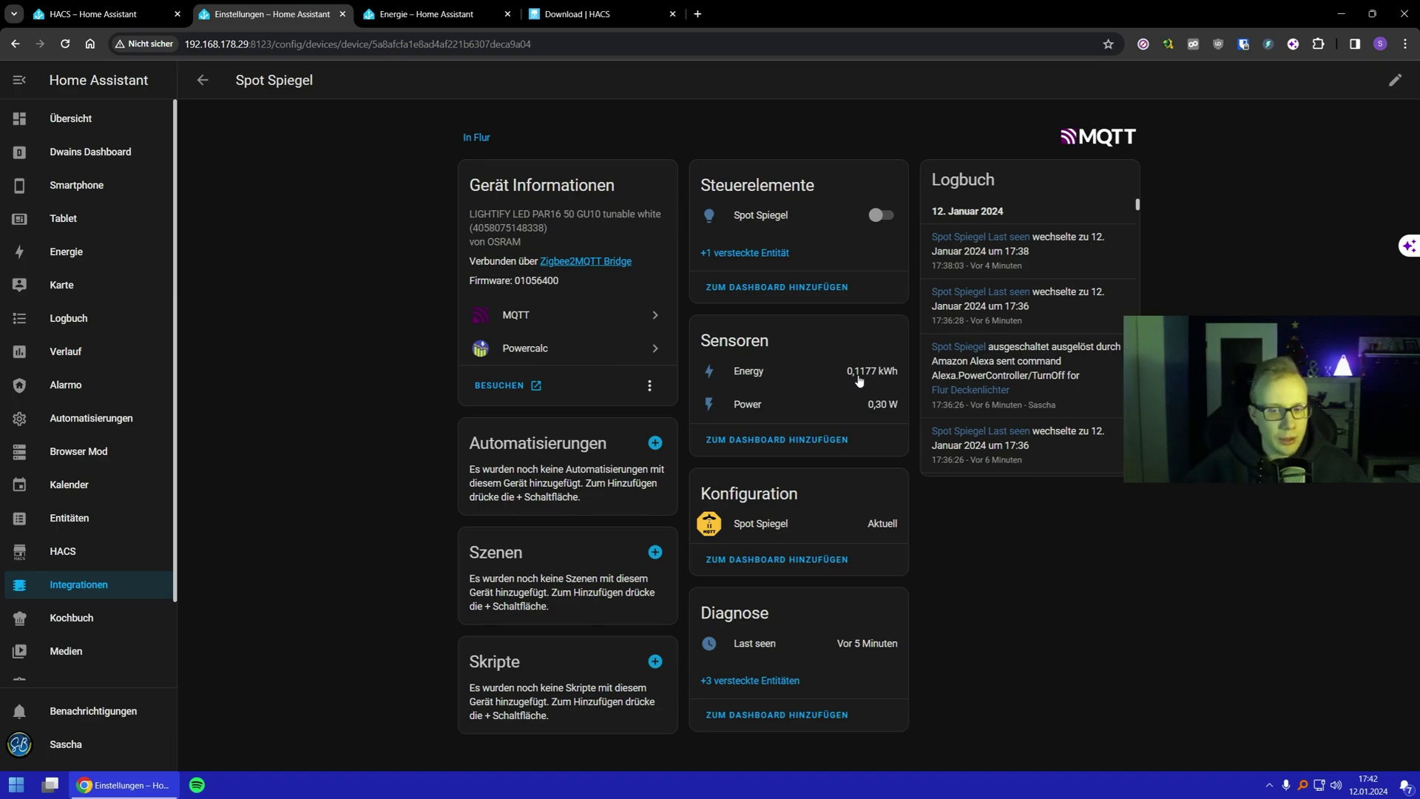
pyautogui.click(202, 80)
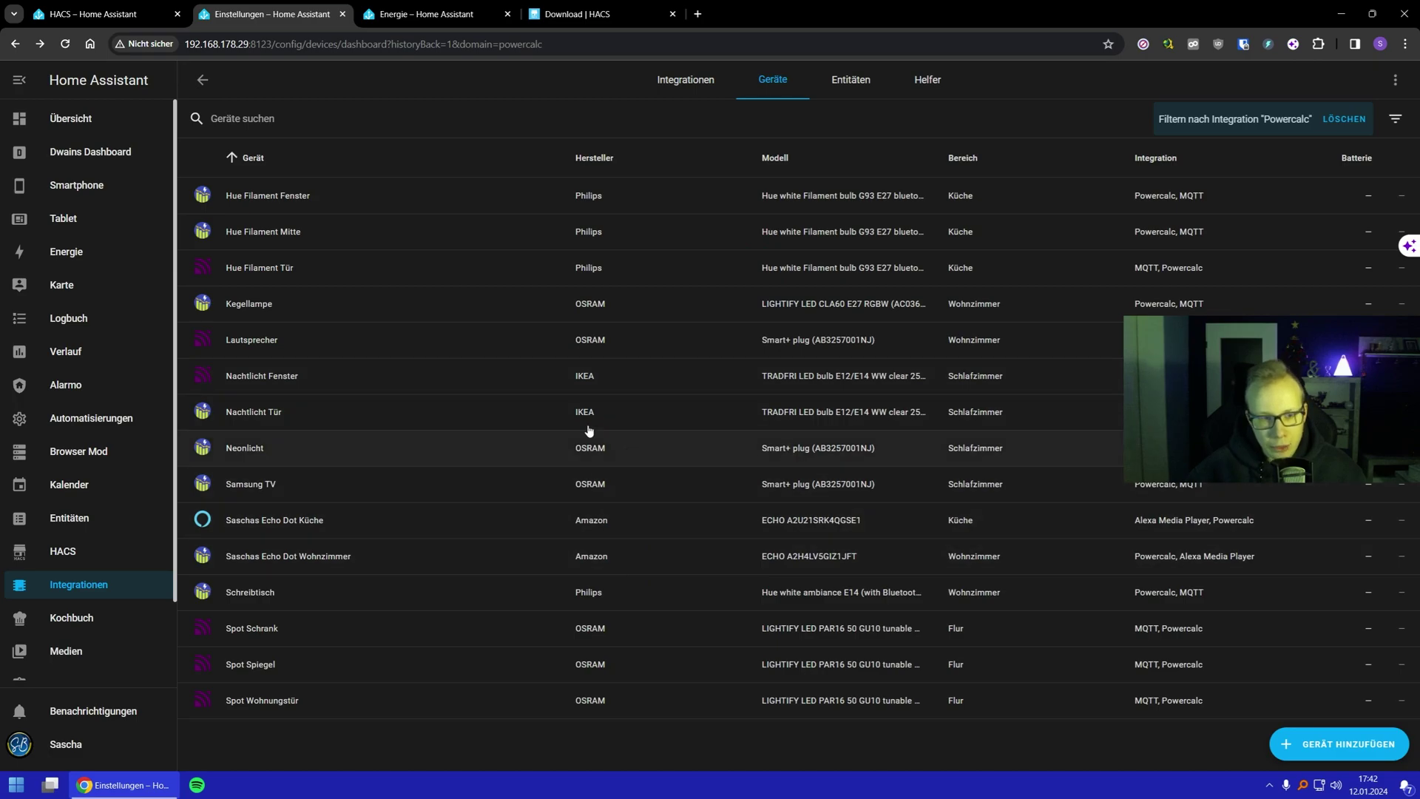
pyautogui.click(203, 81)
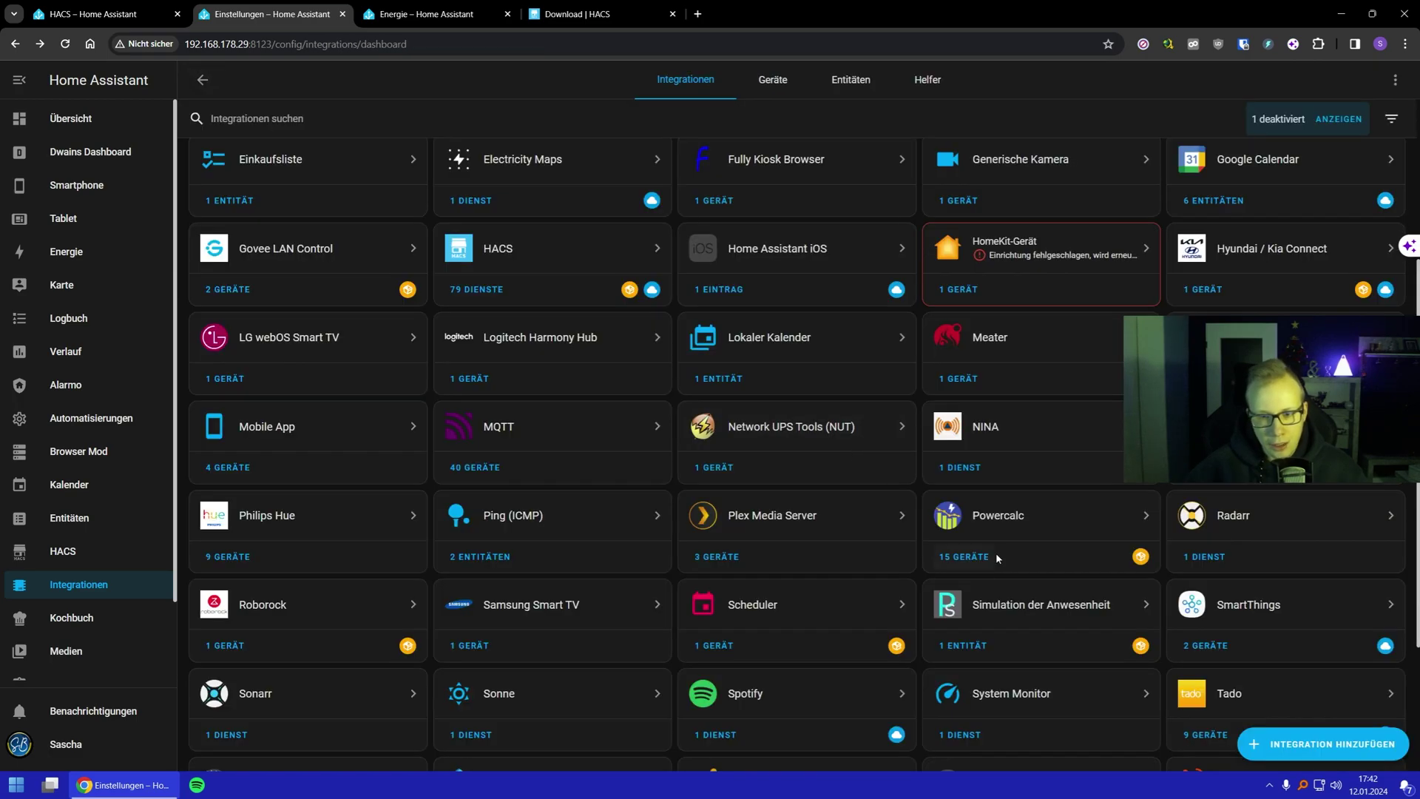
# Open the Powercalc integration page and locate the Spot Spiegel entry
pyautogui.scroll(-3, 961, 548)
pyautogui.scroll(3, 911, 531)
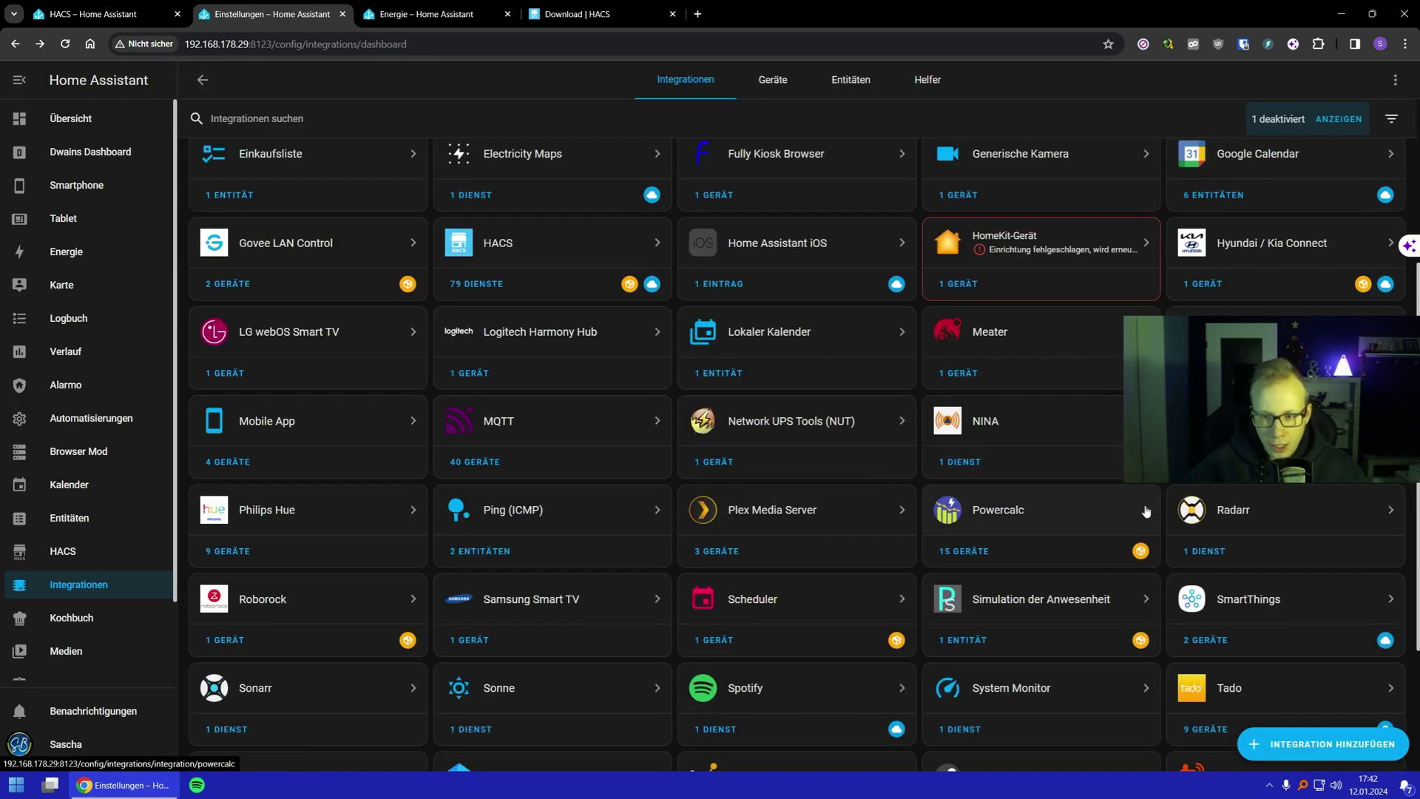
pyautogui.click(1147, 510)
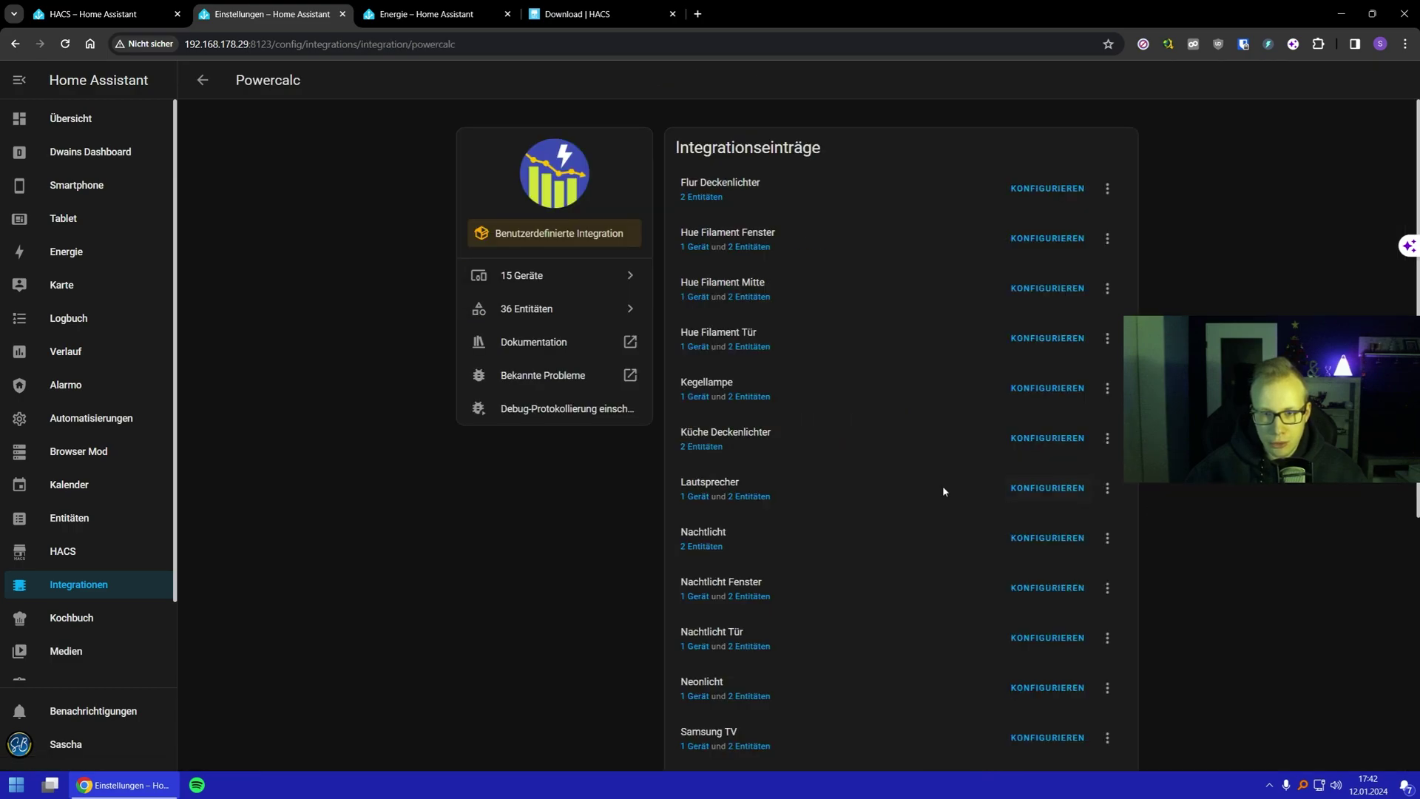
pyautogui.scroll(-5, 888, 511)
pyautogui.scroll(5, 821, 530)
pyautogui.scroll(-4, 856, 558)
pyautogui.scroll(3, 856, 560)
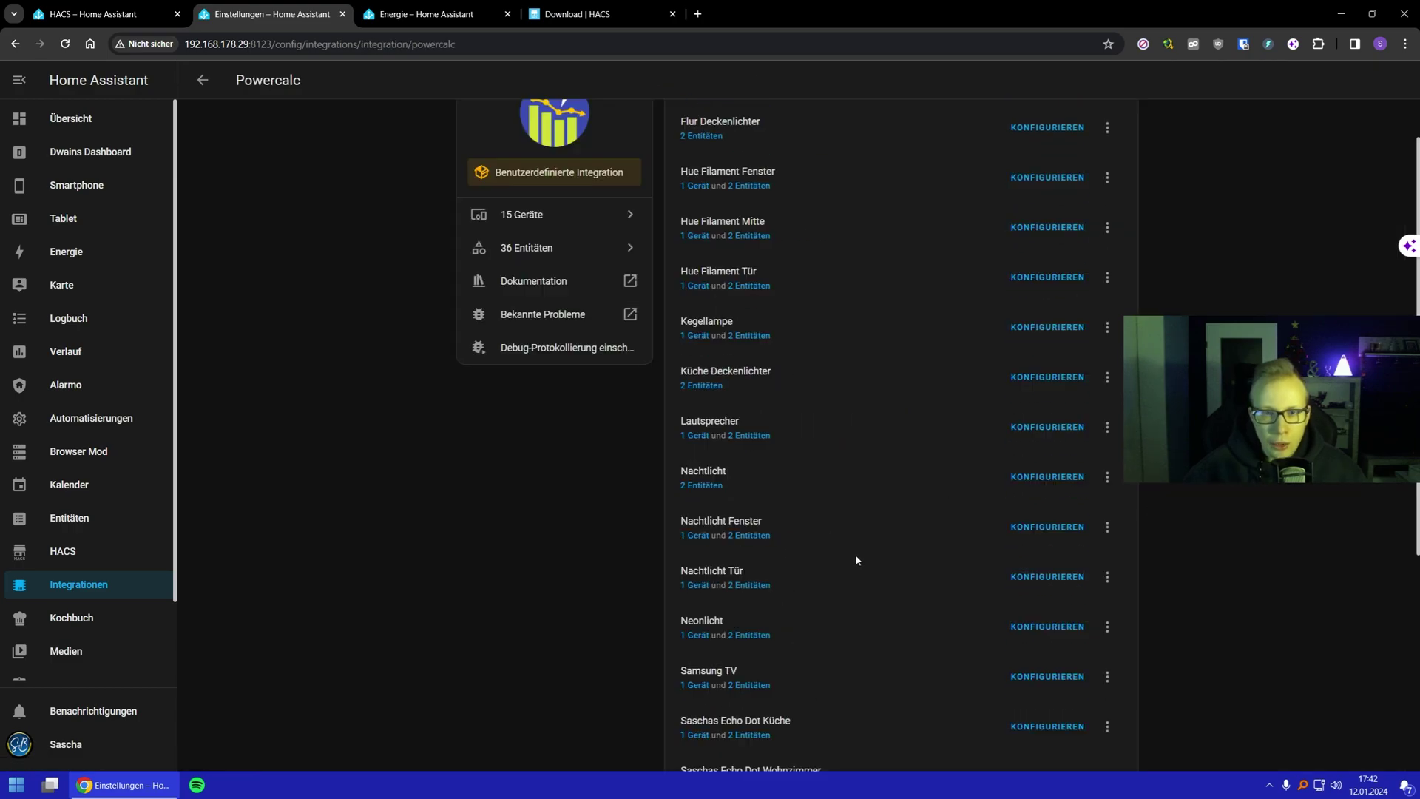
pyautogui.scroll(1, 856, 559)
pyautogui.scroll(-5, 856, 560)
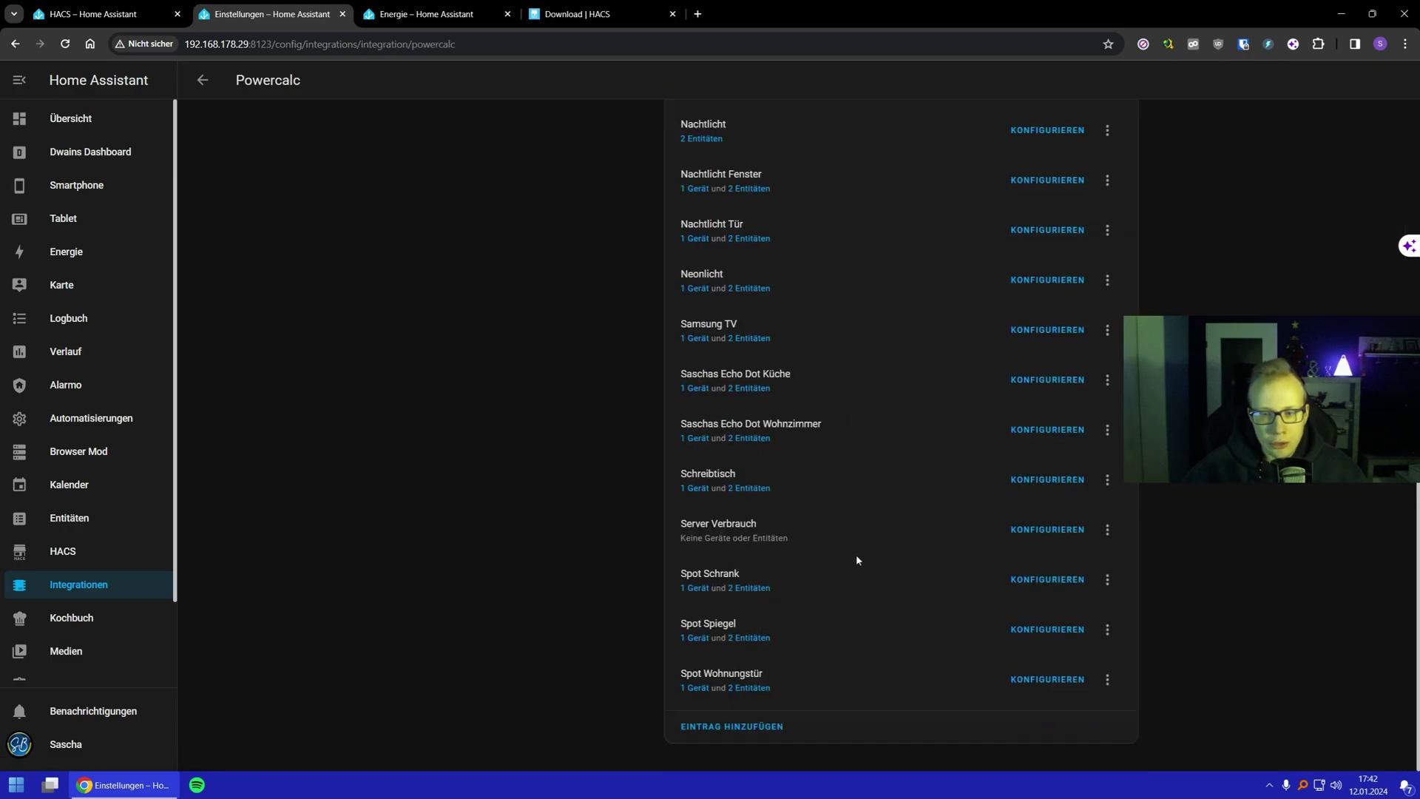
# Review Spot Spiegel's Powercalc options: energy sensor on, utility meter off
pyautogui.click(1050, 630)
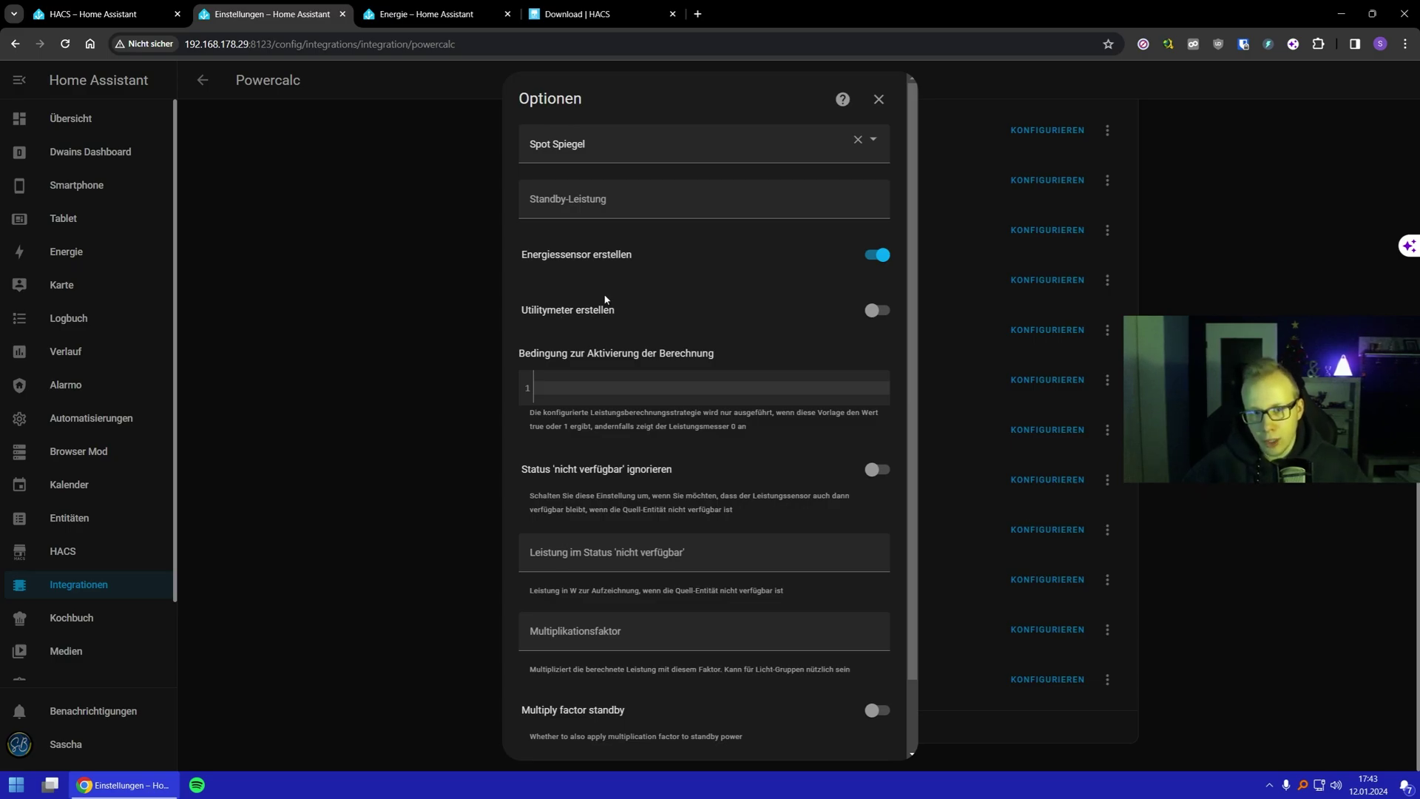
pyautogui.click(614, 386)
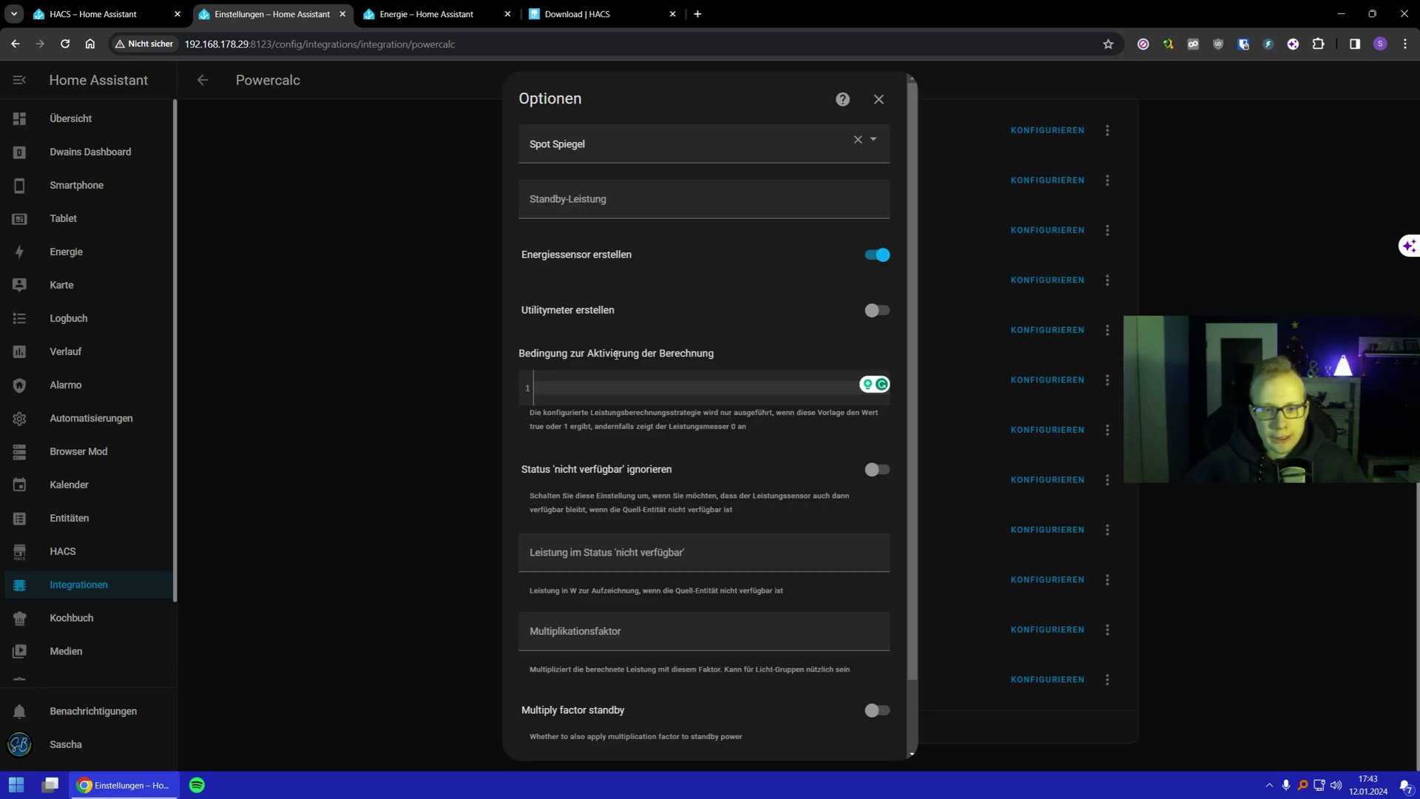
pyautogui.scroll(-1, 617, 356)
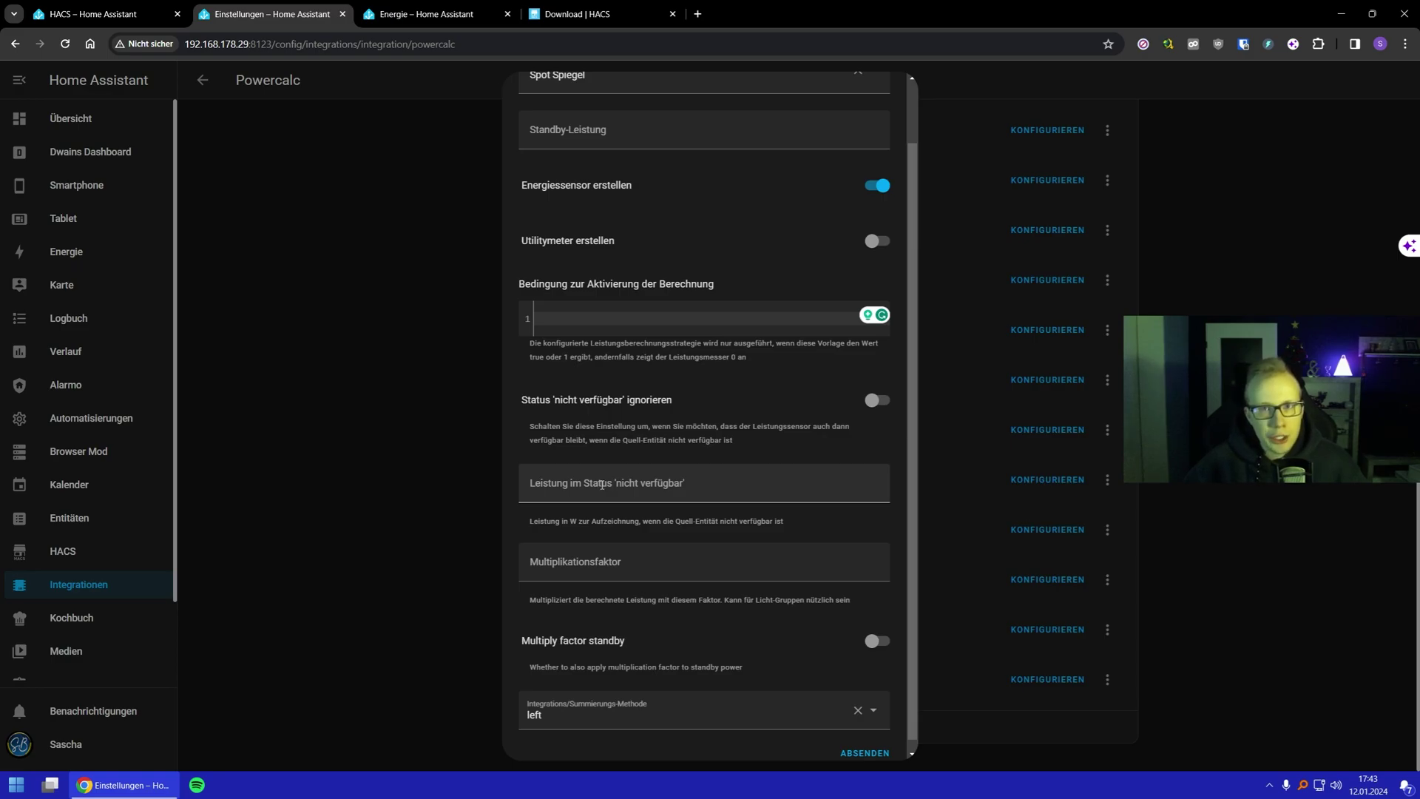
pyautogui.scroll(-1, 602, 484)
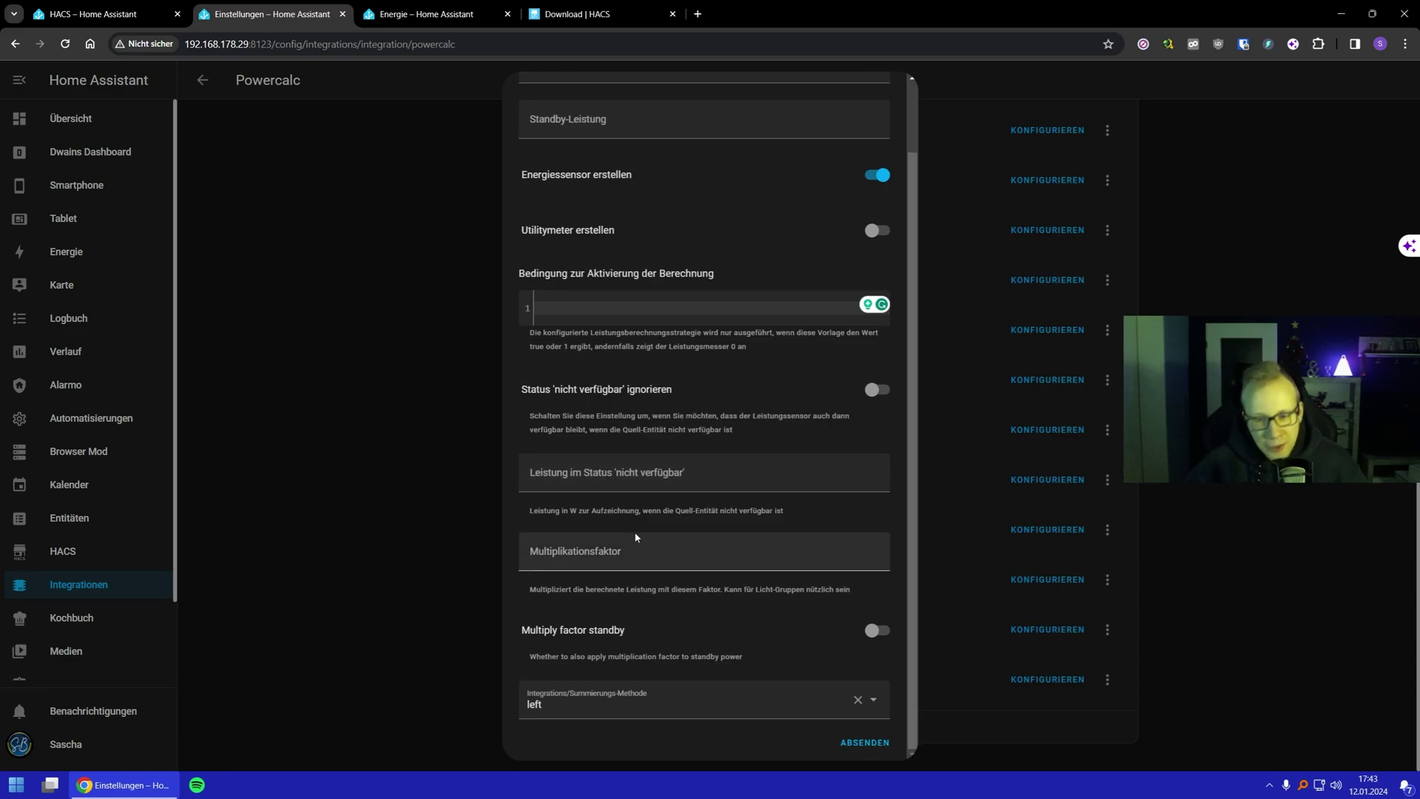
pyautogui.scroll(2, 703, 332)
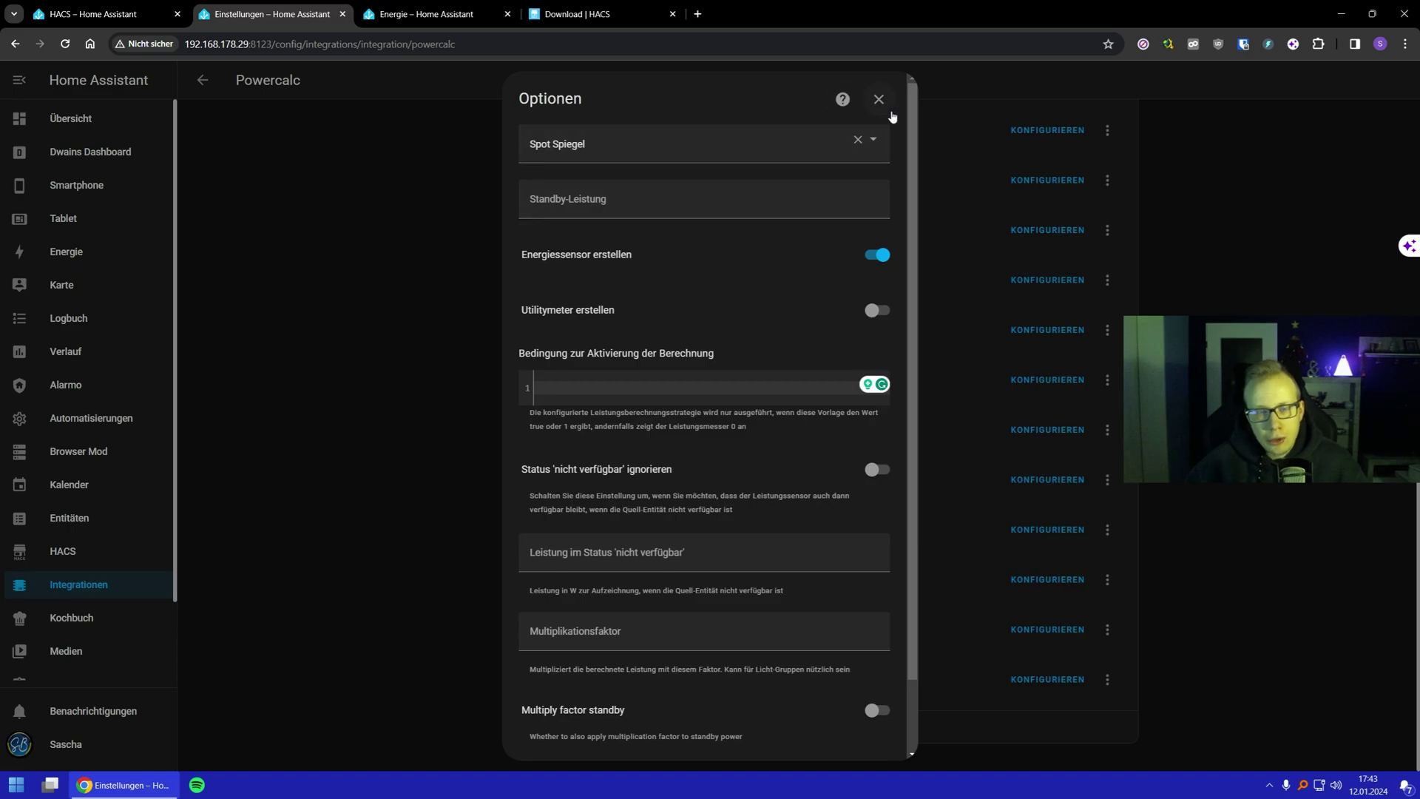
# Delete the Spot Spiegel Powercalc entry and begin adding a new integration
pyautogui.click(880, 101)
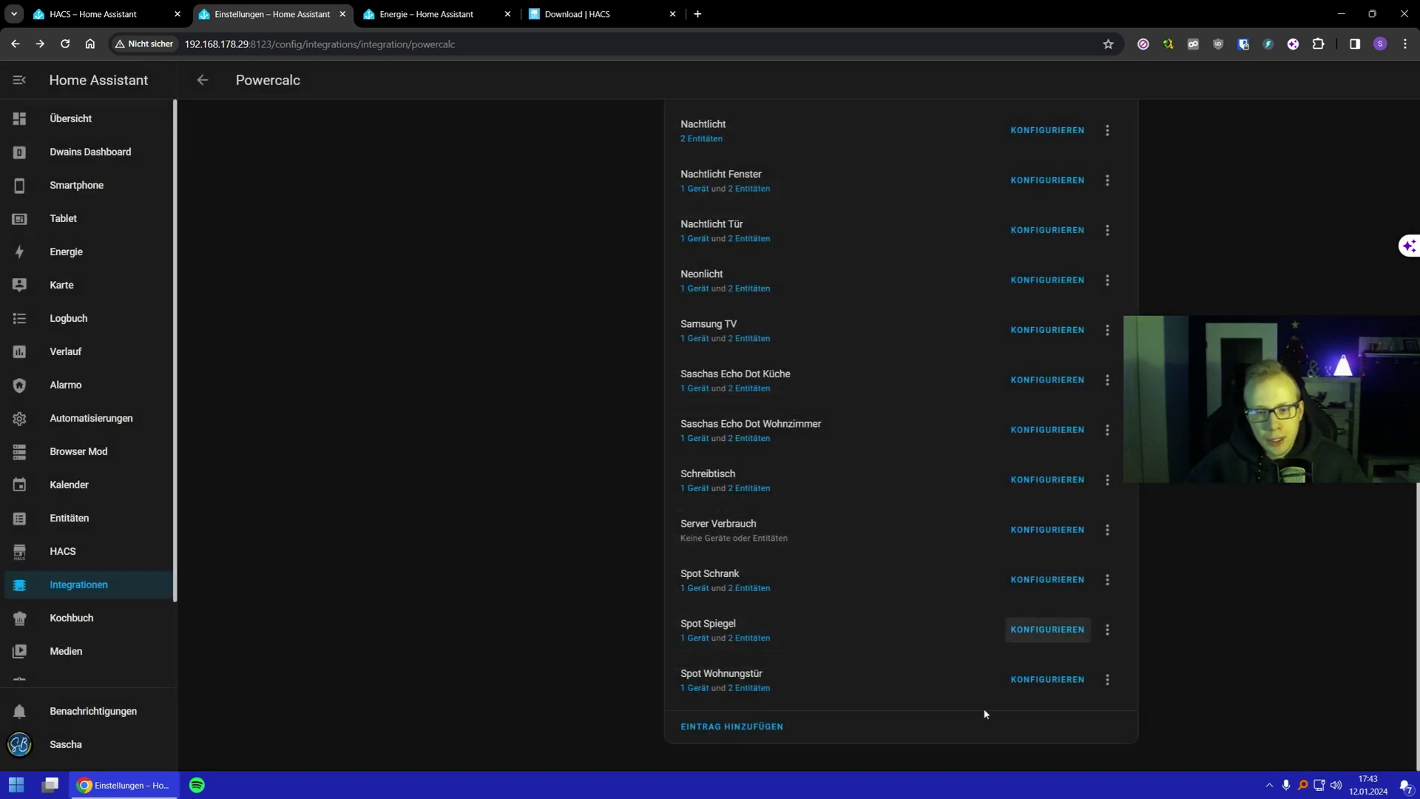
pyautogui.click(1108, 629)
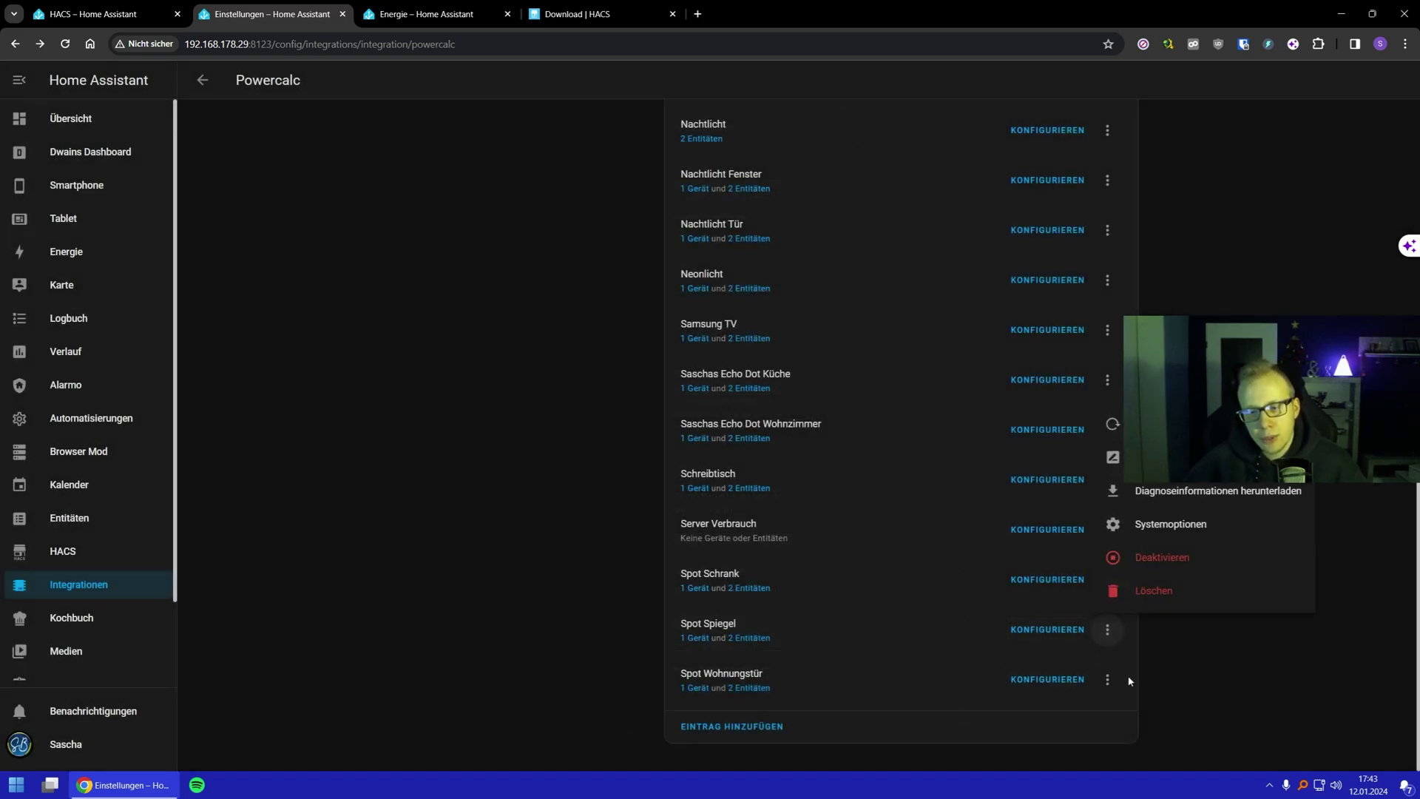
pyautogui.click(1150, 591)
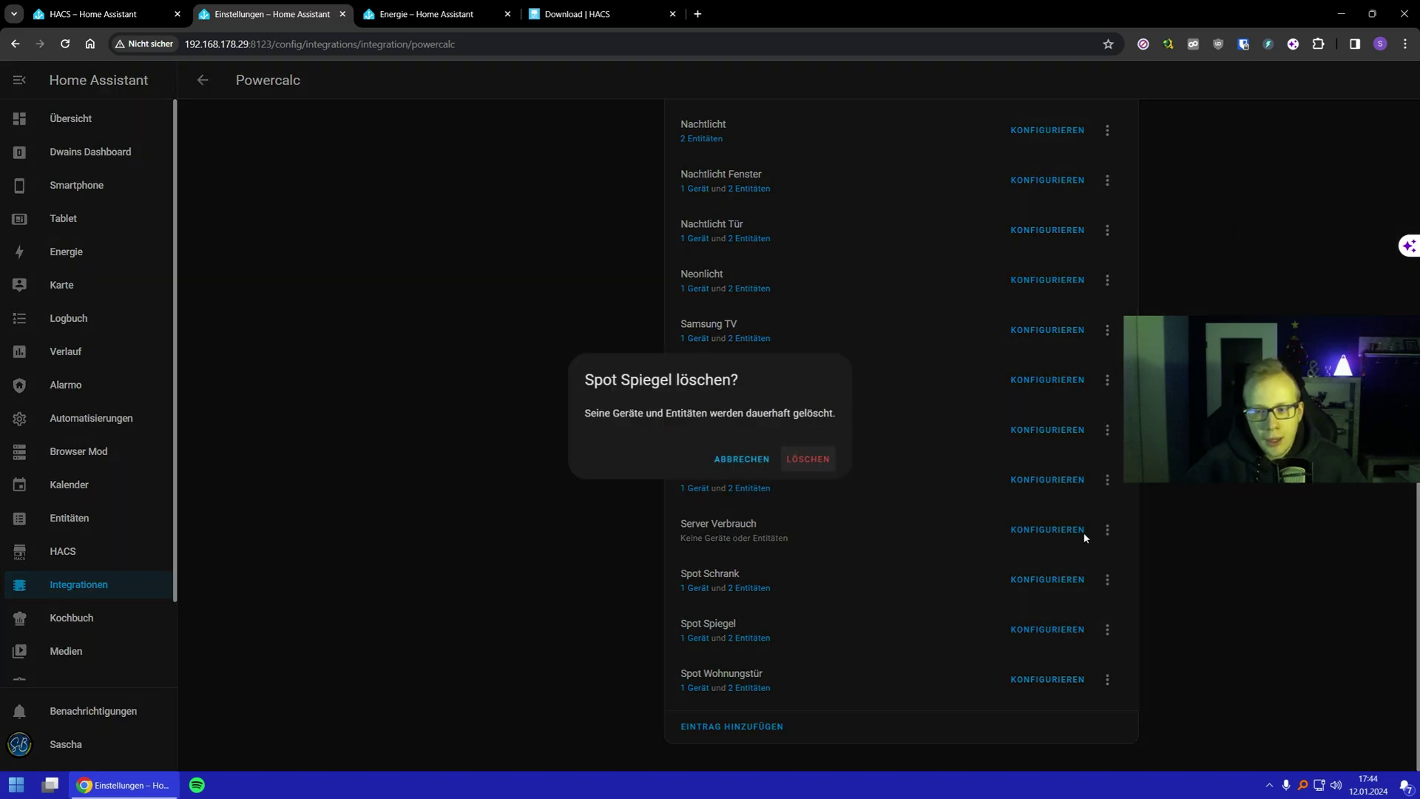
pyautogui.click(803, 460)
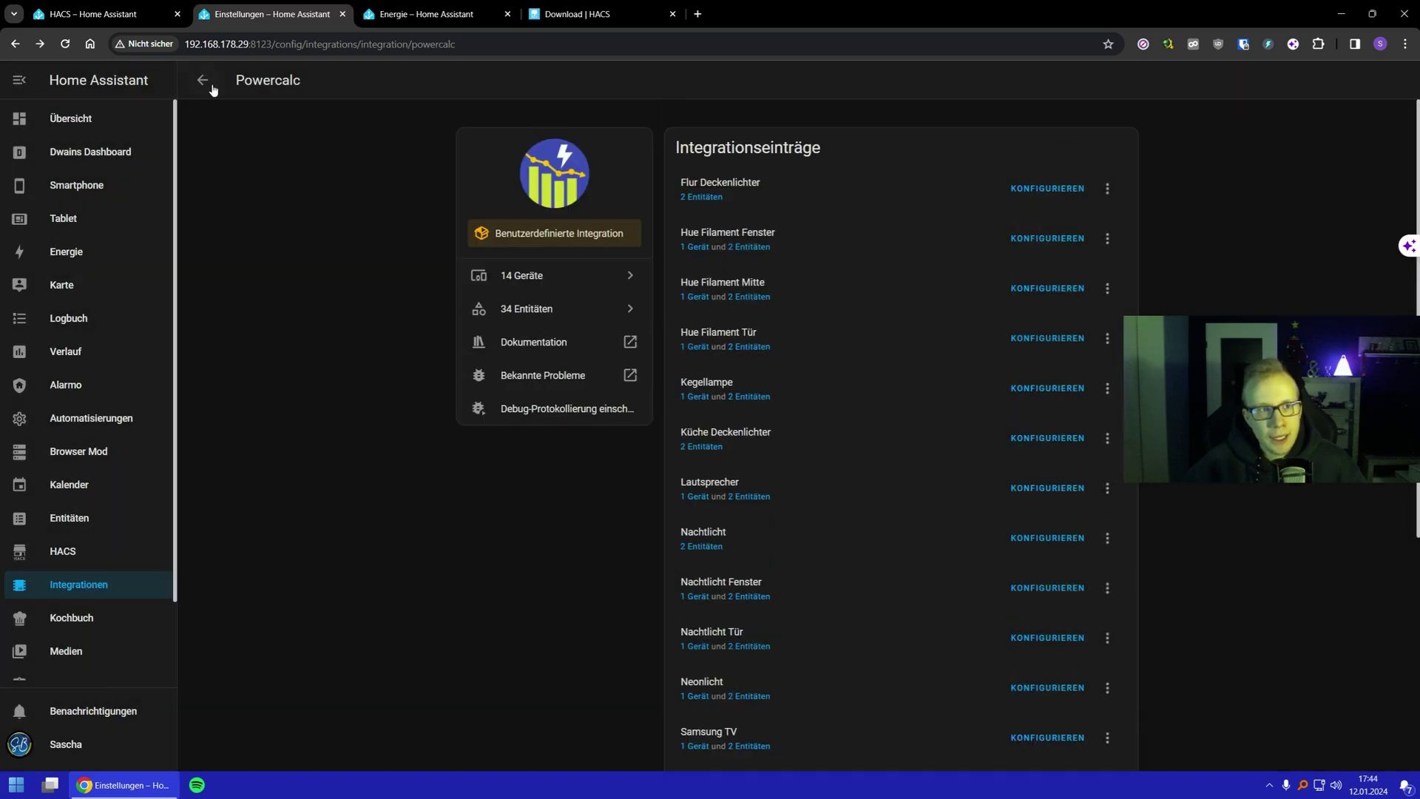
pyautogui.click(202, 80)
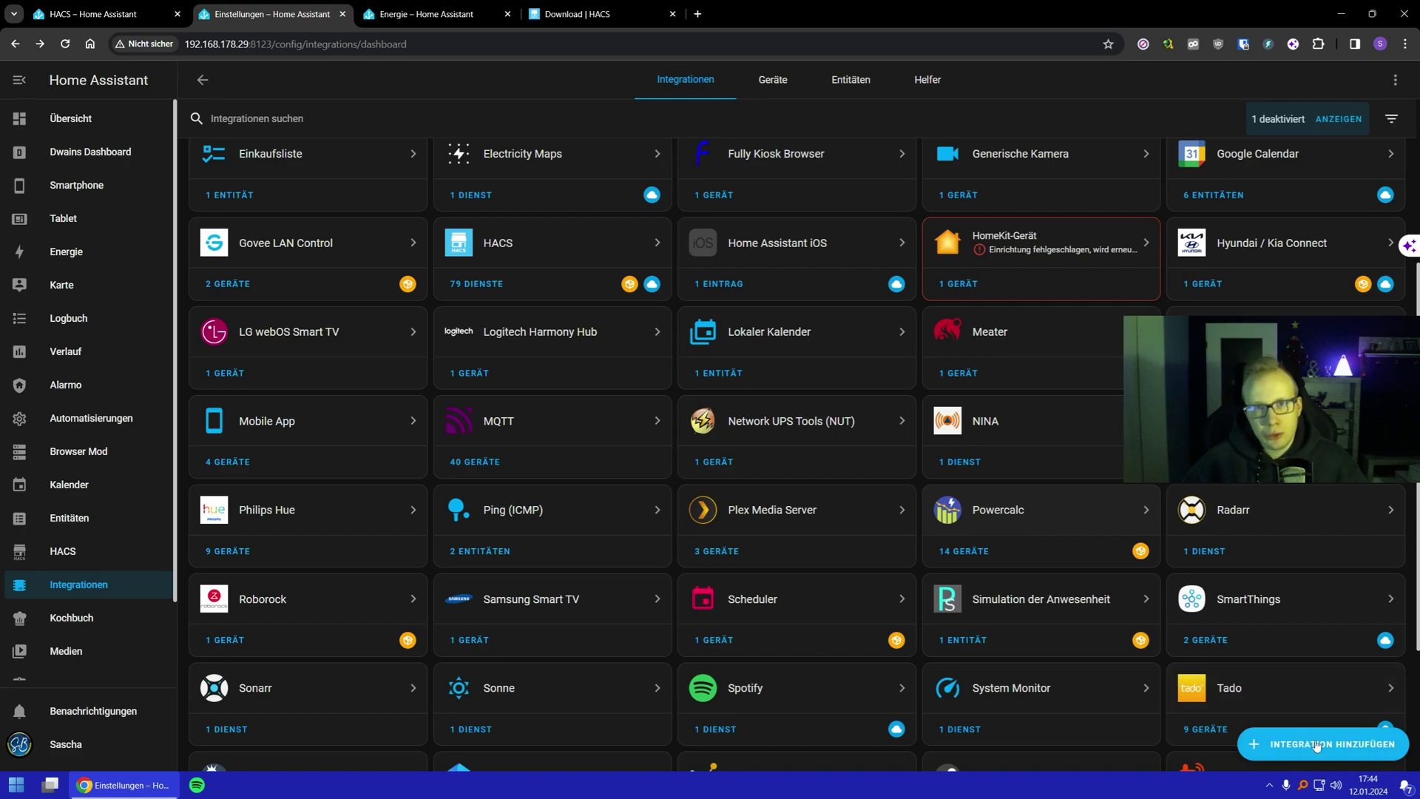
pyautogui.click(1304, 746)
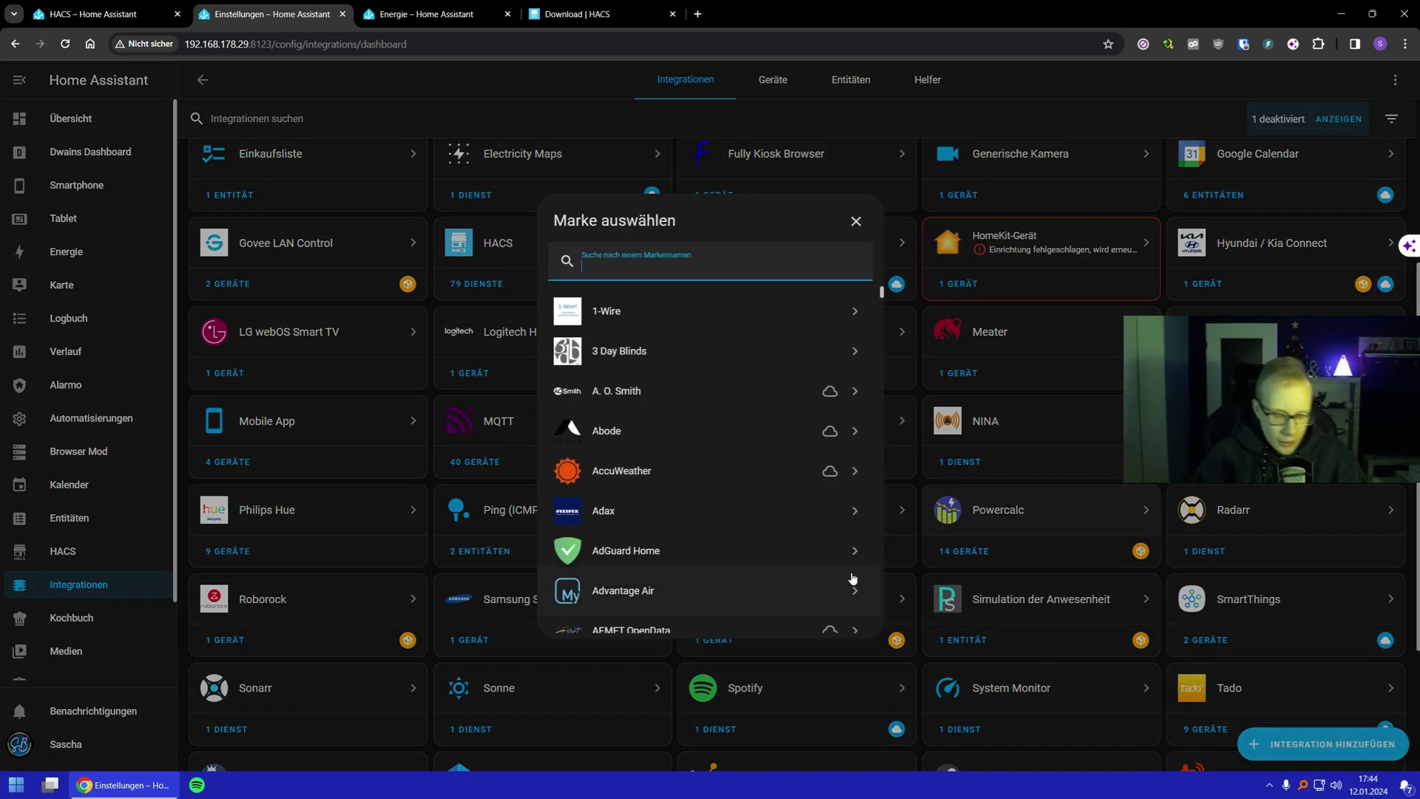
# Search 'powerc' in the add-integration picker and choose Powercalc
pyautogui.write('powerc')
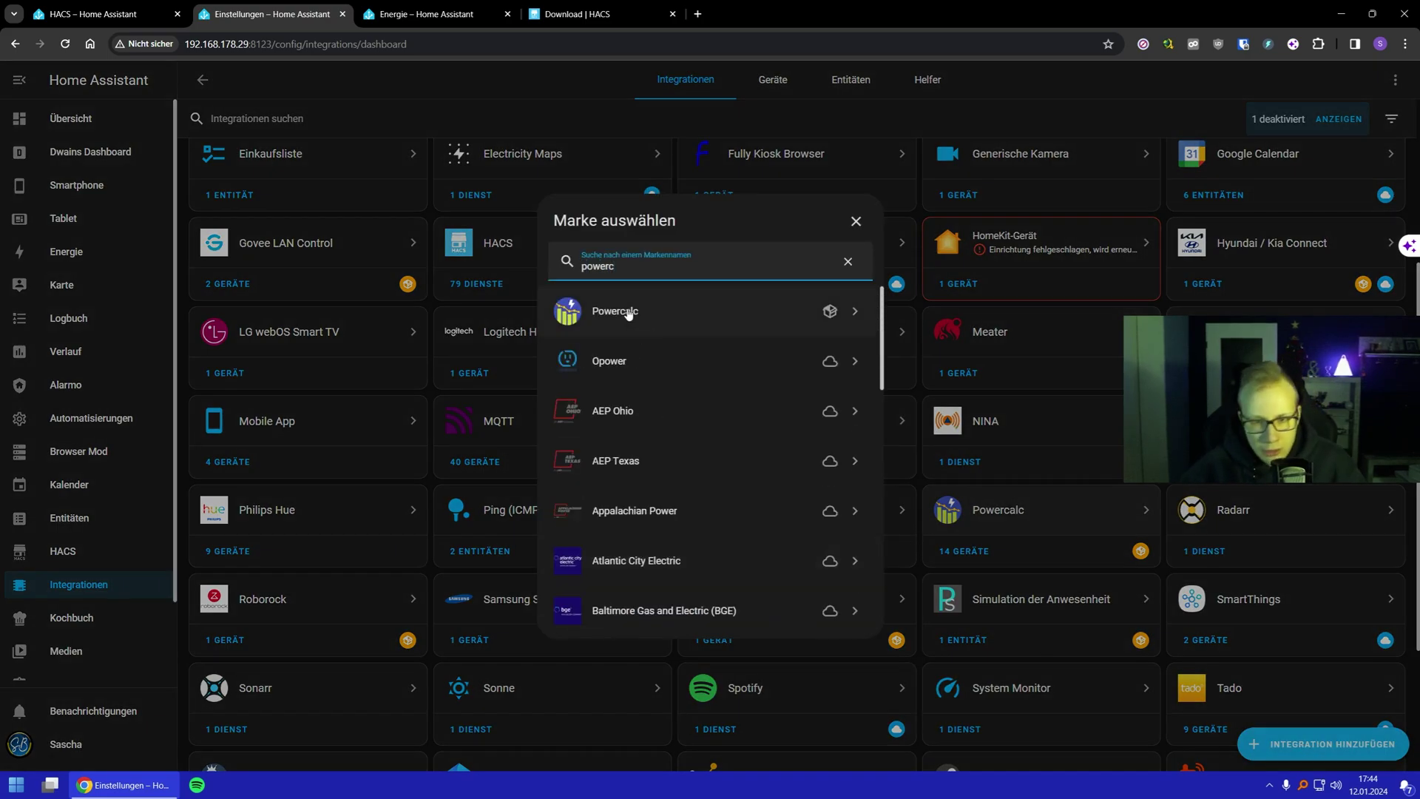
pyautogui.click(628, 313)
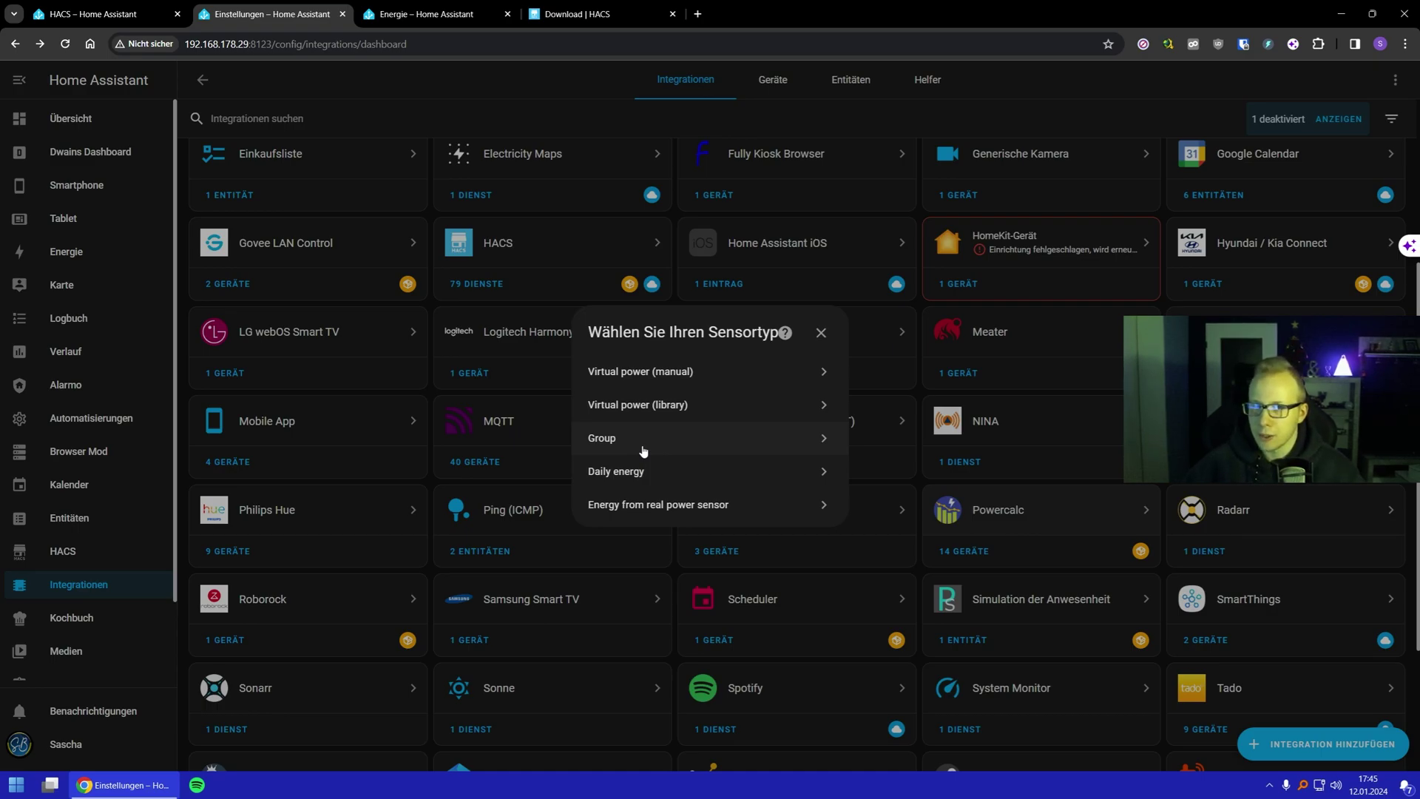
# Set up a library virtual power sensor for Spot Spiegel in the Flur Deckenlichter group
pyautogui.click(652, 405)
pyautogui.click(627, 244)
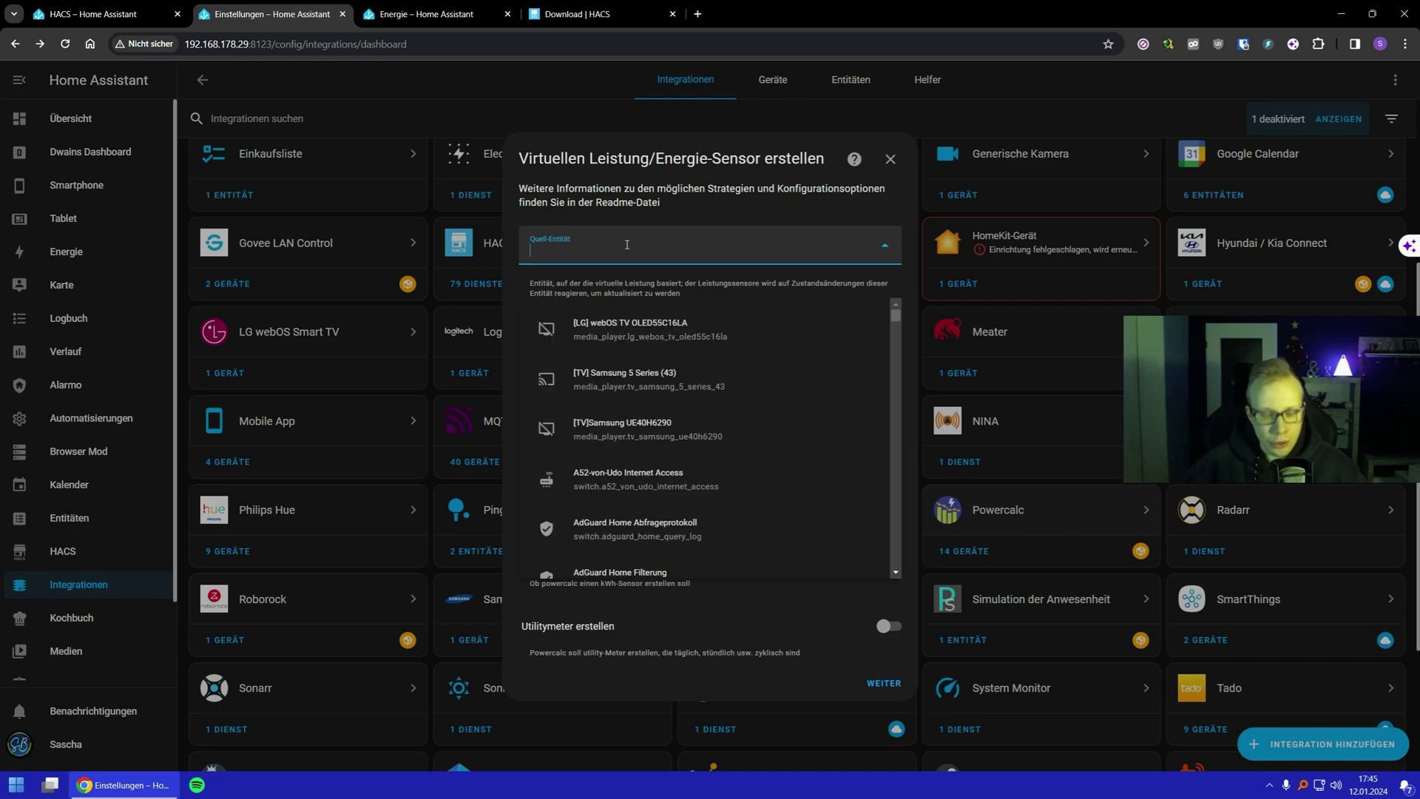
pyautogui.write('spot spie')
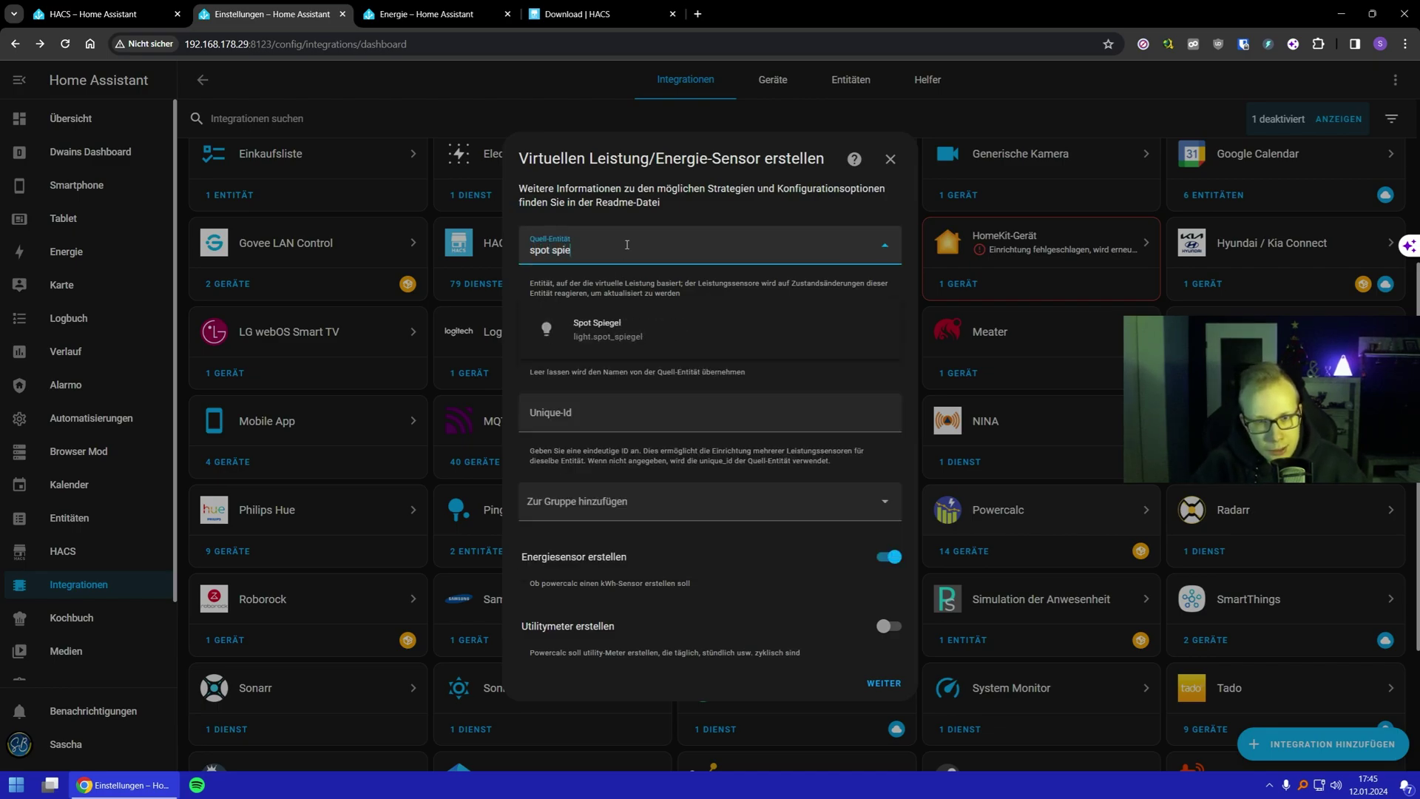
pyautogui.click(628, 329)
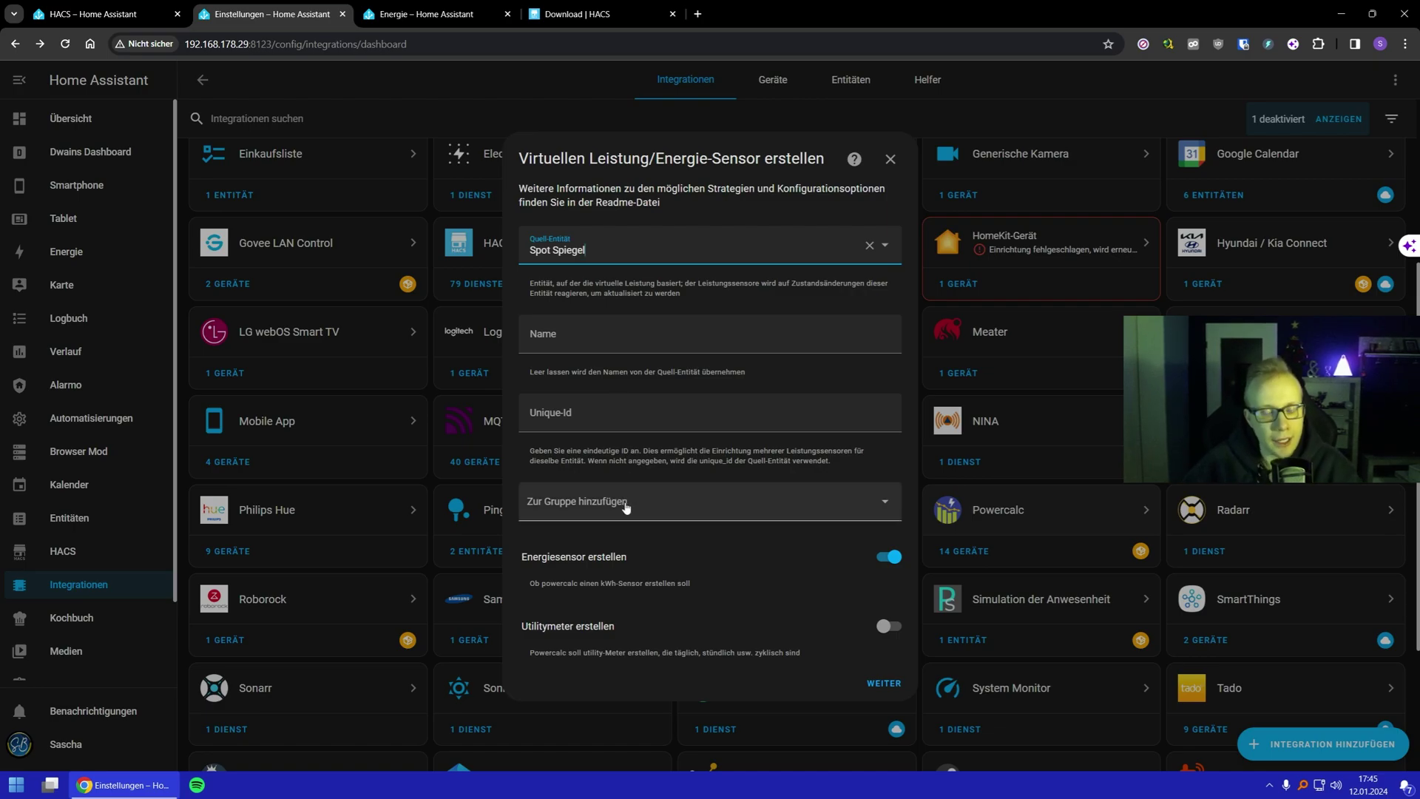
pyautogui.click(627, 508)
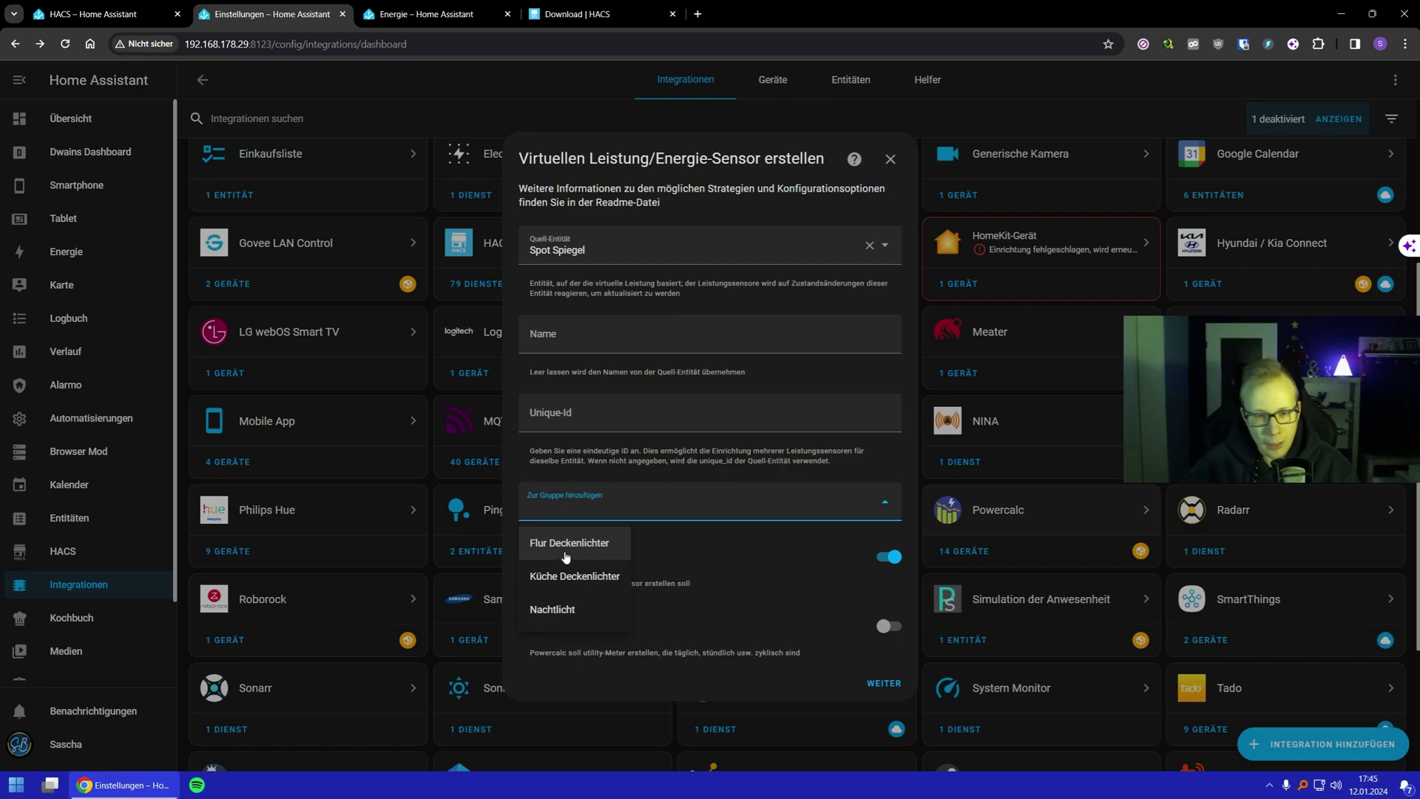
pyautogui.click(585, 559)
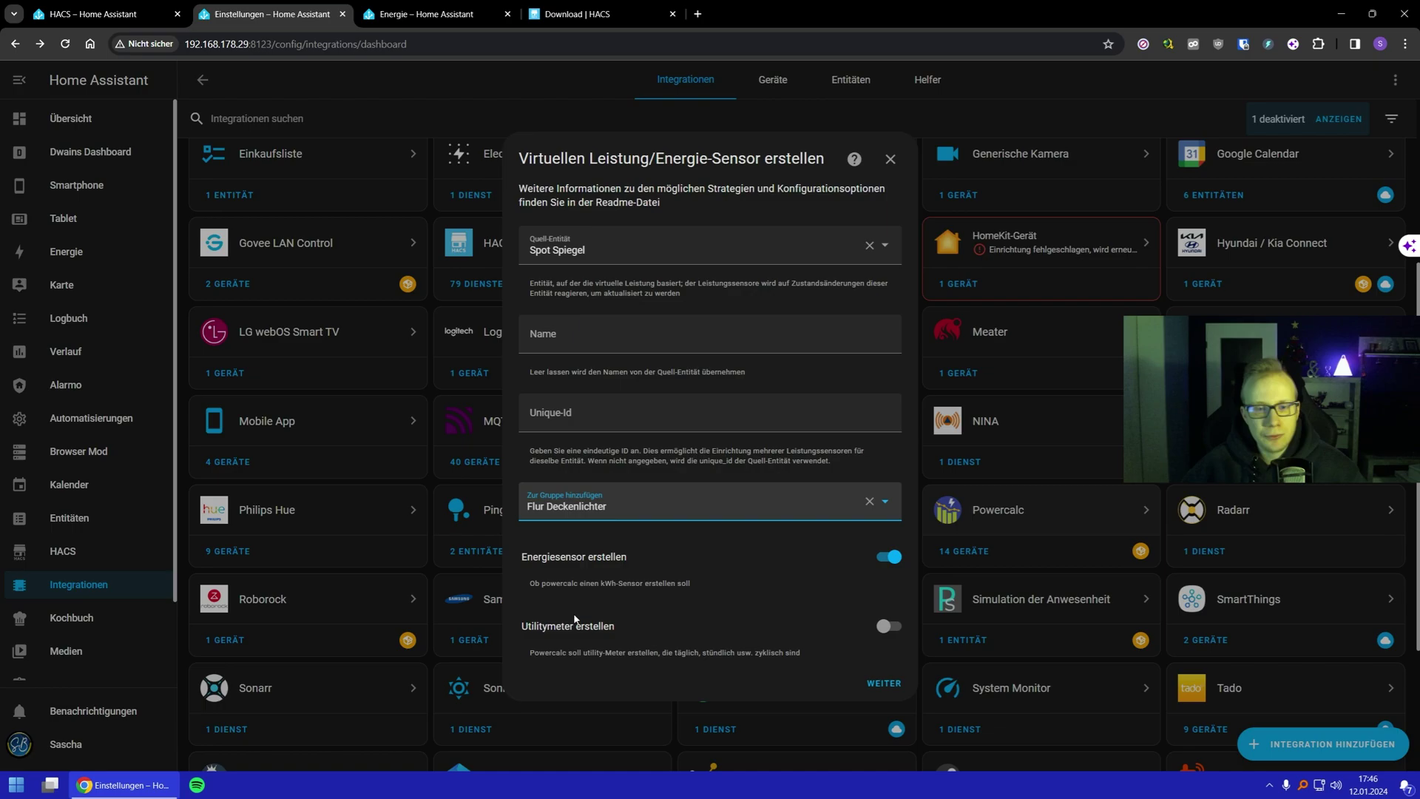
# Continue to the manufacturer step and choose signify as the light's manufacturer
pyautogui.click(880, 684)
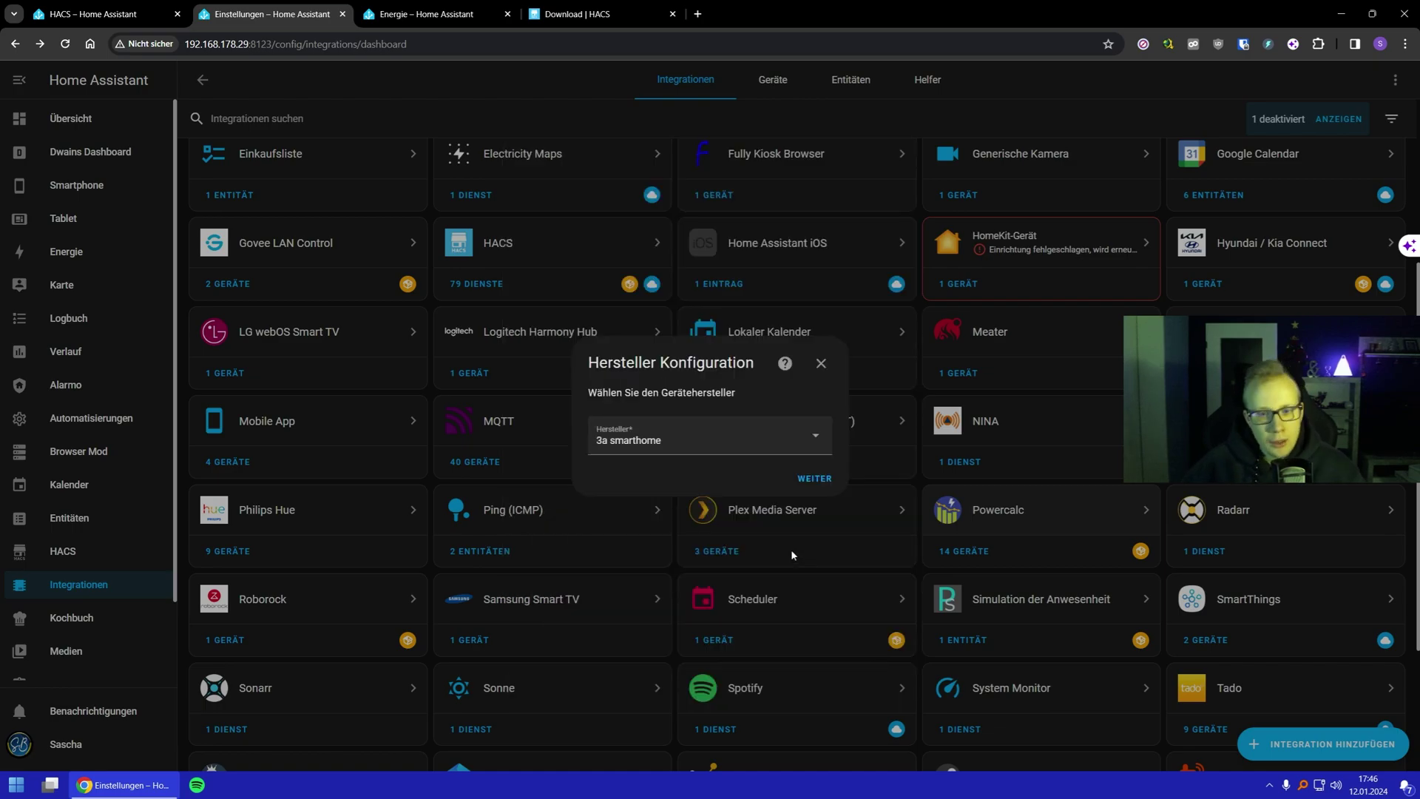
pyautogui.click(649, 442)
pyautogui.scroll(-6, 628, 355)
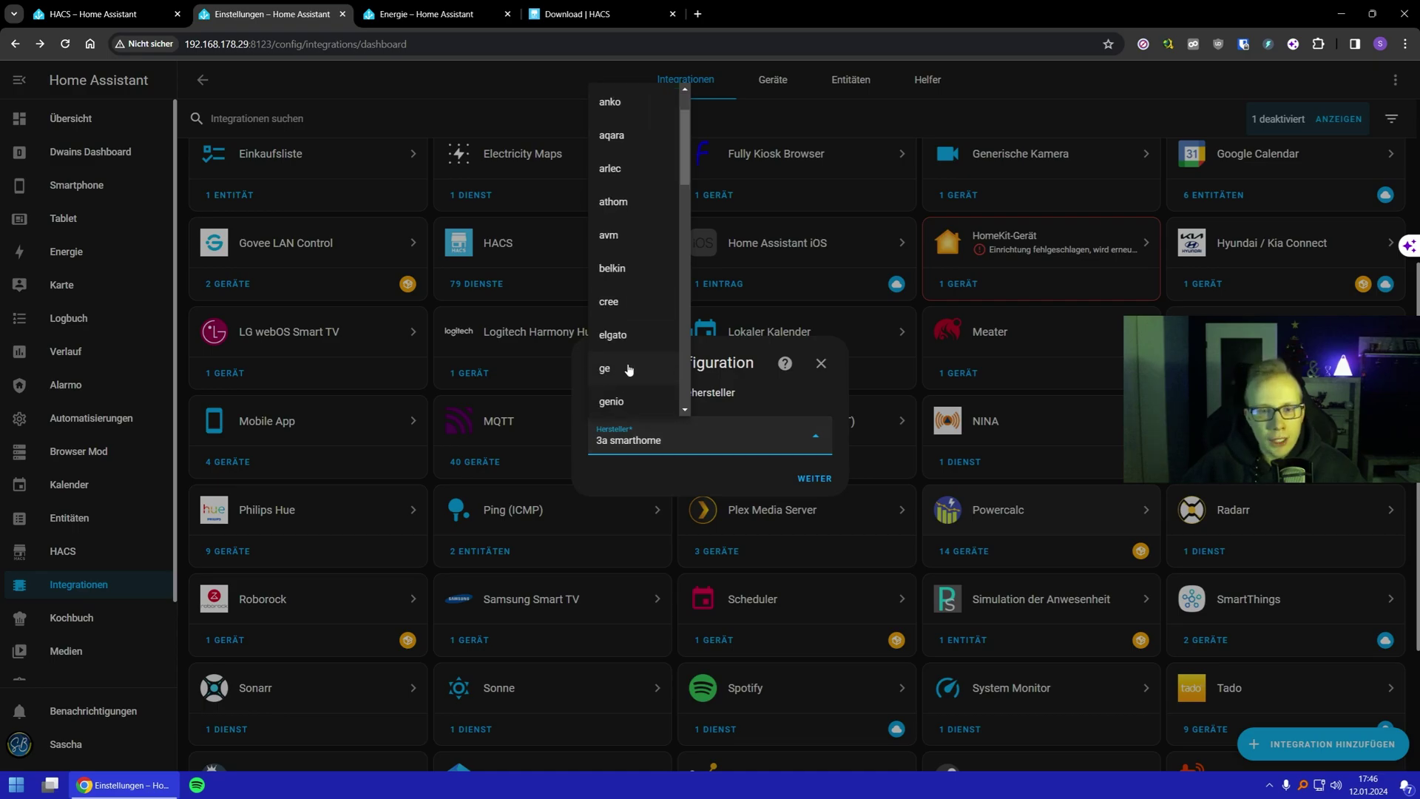
pyautogui.scroll(-10, 626, 333)
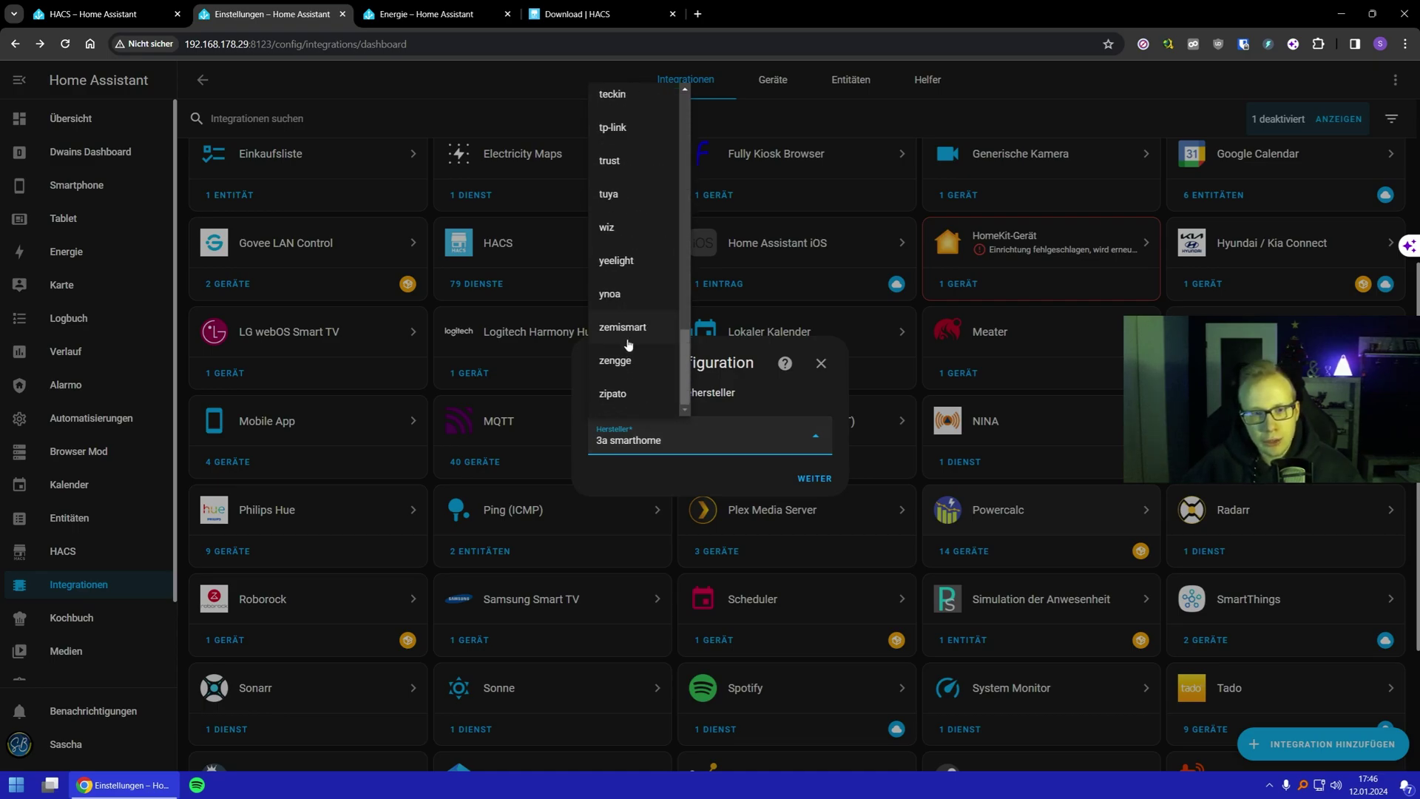
pyautogui.scroll(5, 625, 222)
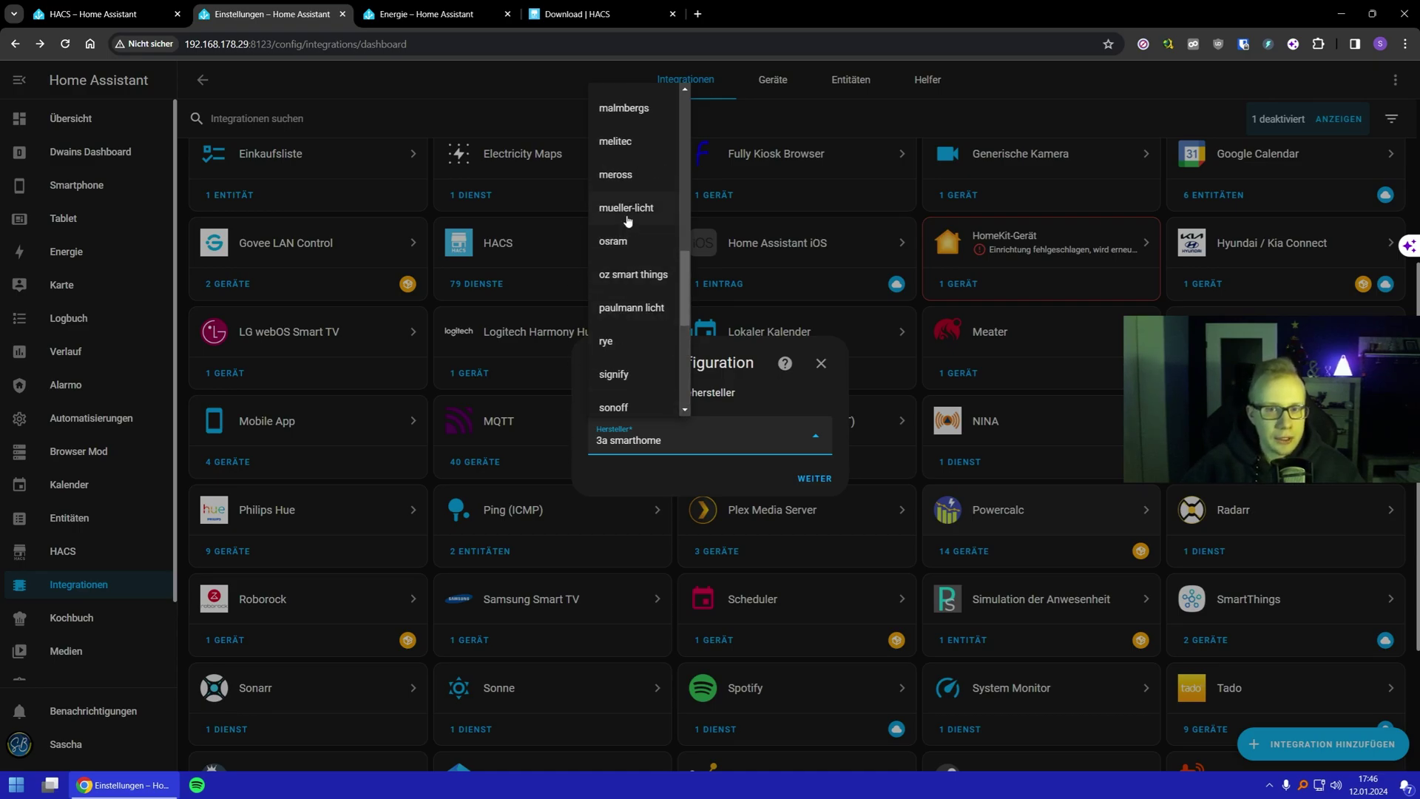
pyautogui.scroll(8, 629, 317)
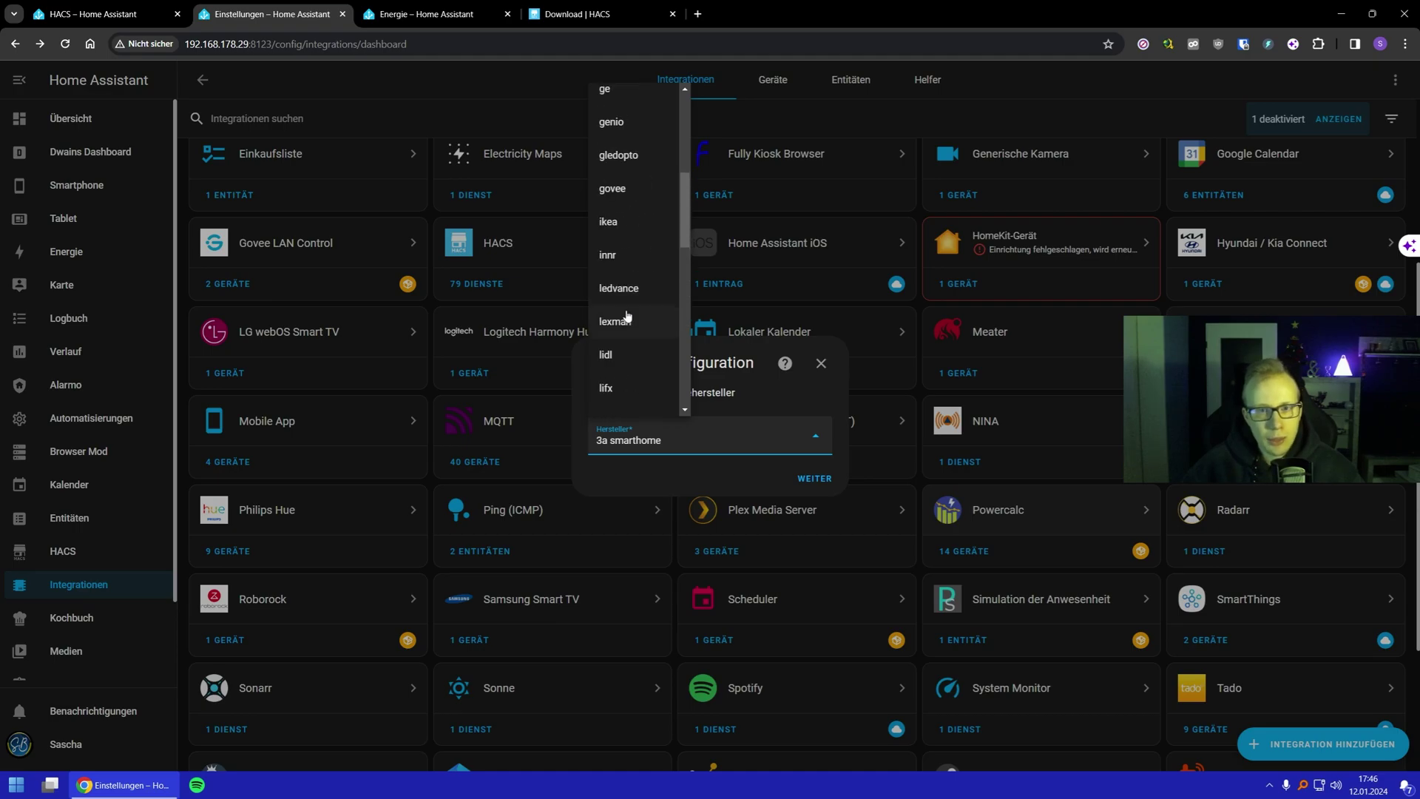
pyautogui.scroll(-3, 621, 296)
pyautogui.scroll(-3, 621, 296)
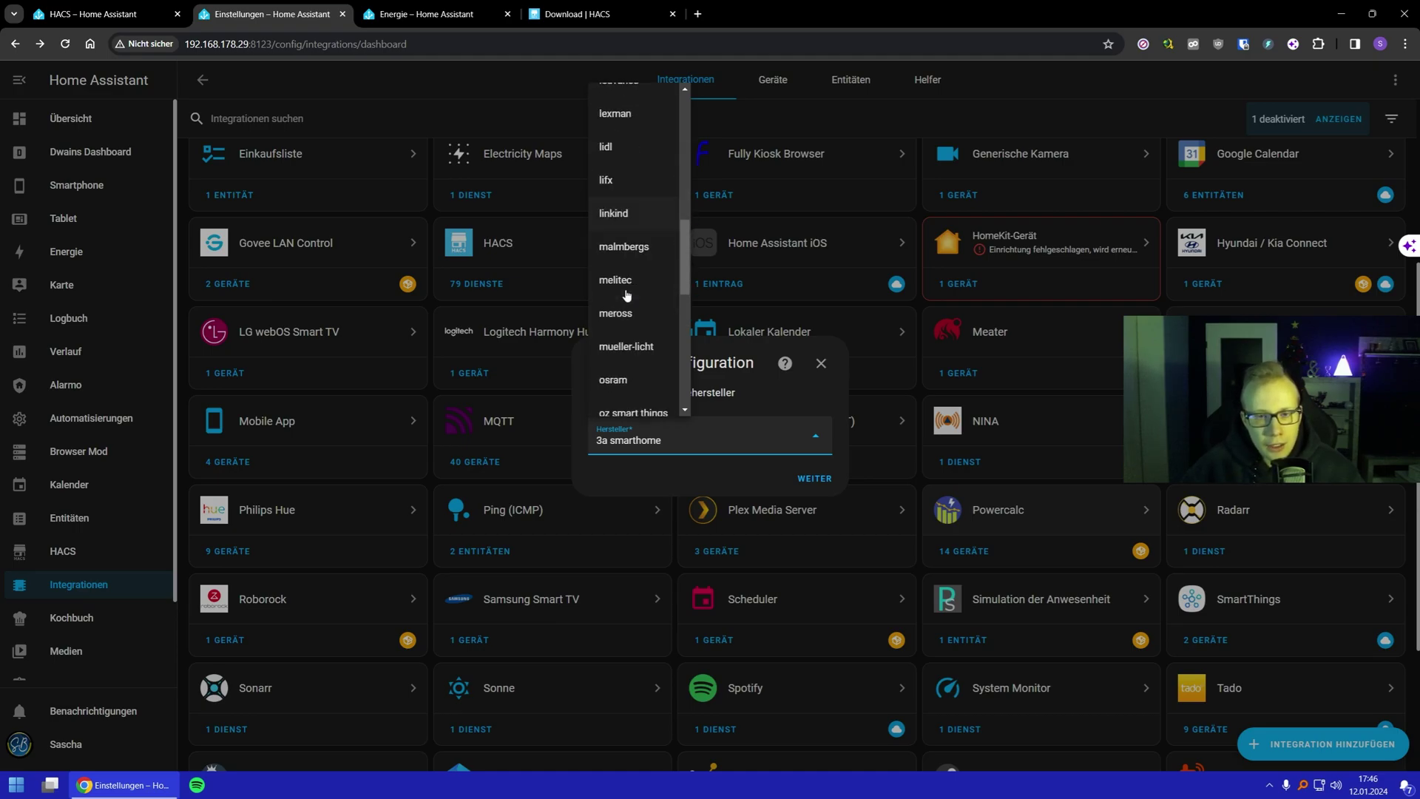
pyautogui.scroll(-2, 623, 299)
pyautogui.click(622, 299)
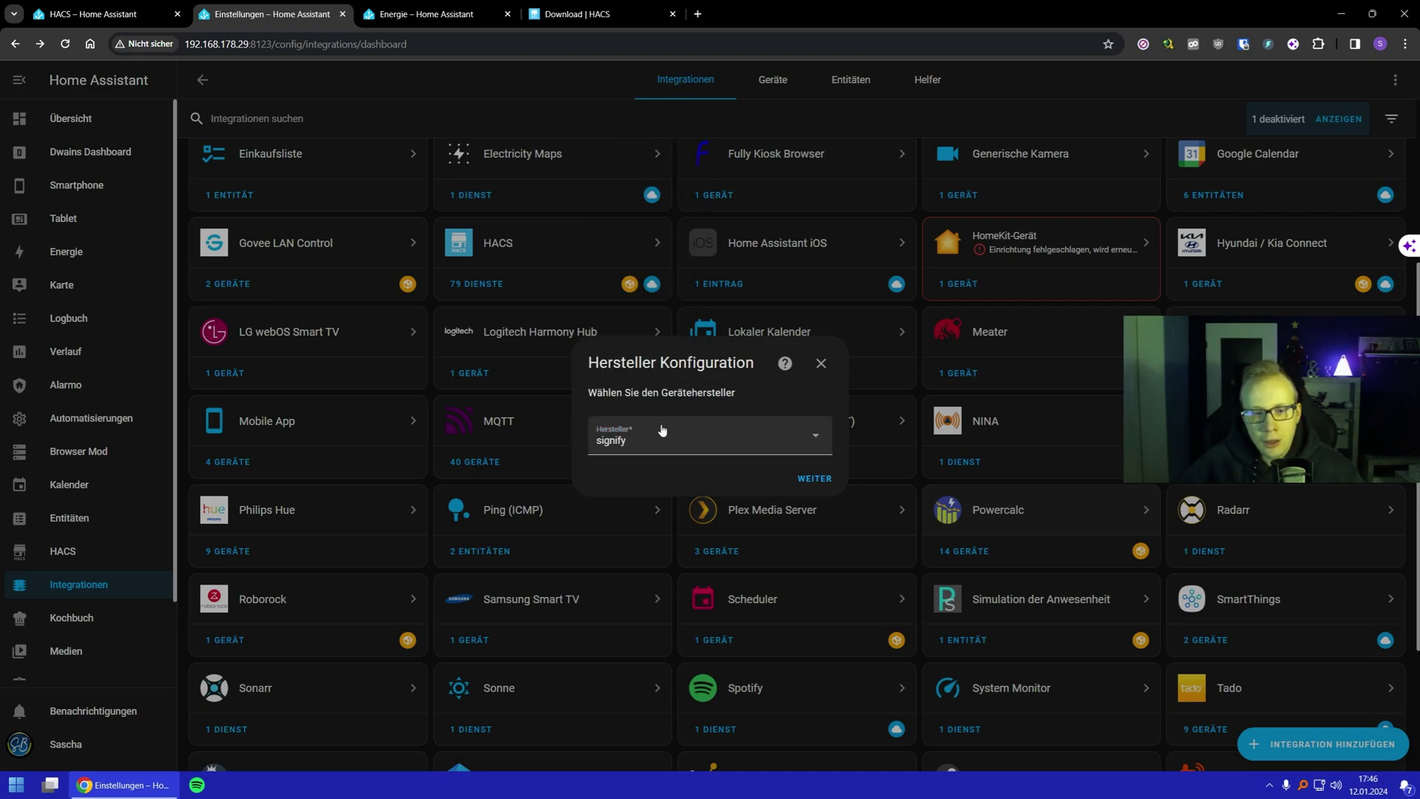
# Advance to the model number step and first pick LWA008 from the model list
pyautogui.click(806, 479)
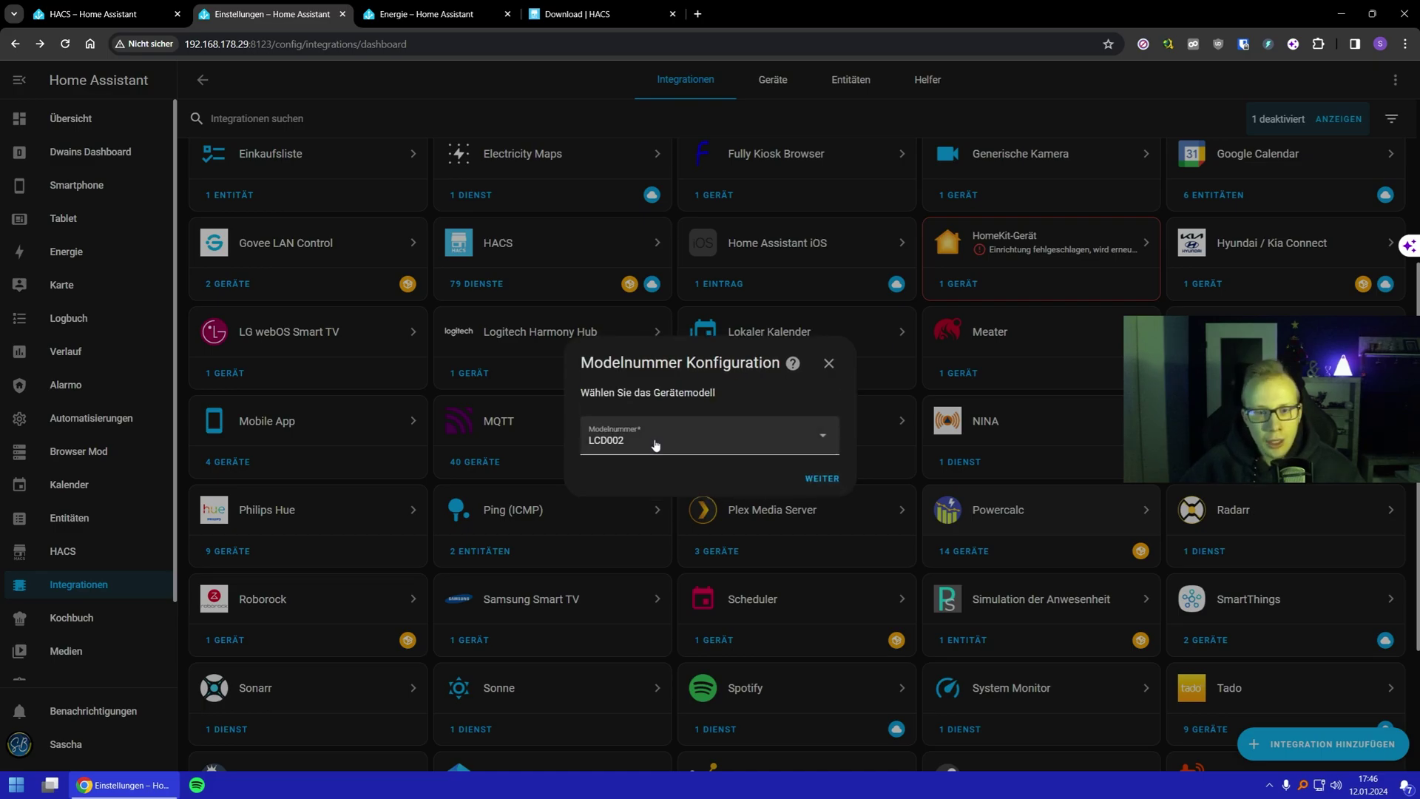
pyautogui.click(675, 453)
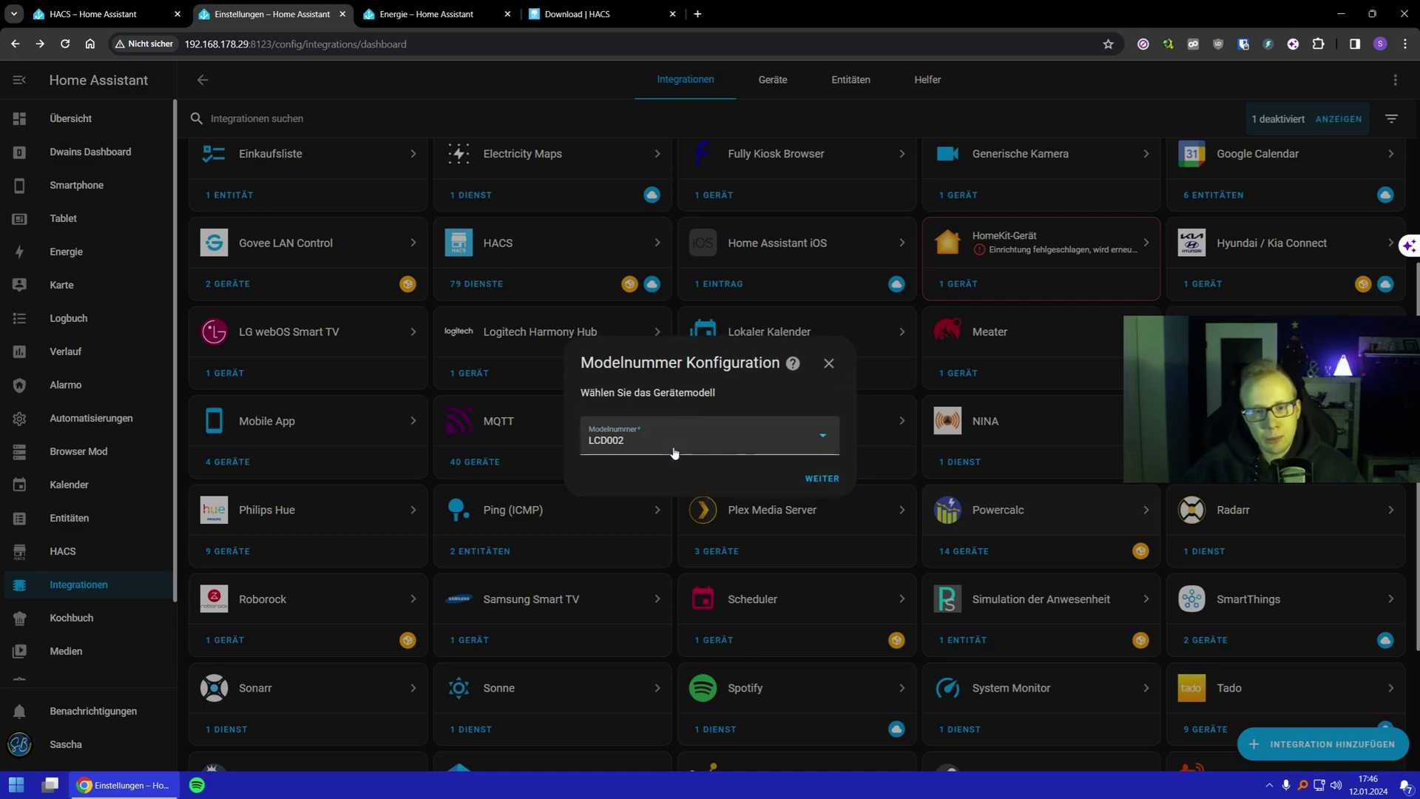
pyautogui.scroll(-3, 627, 364)
pyautogui.scroll(-4, 627, 365)
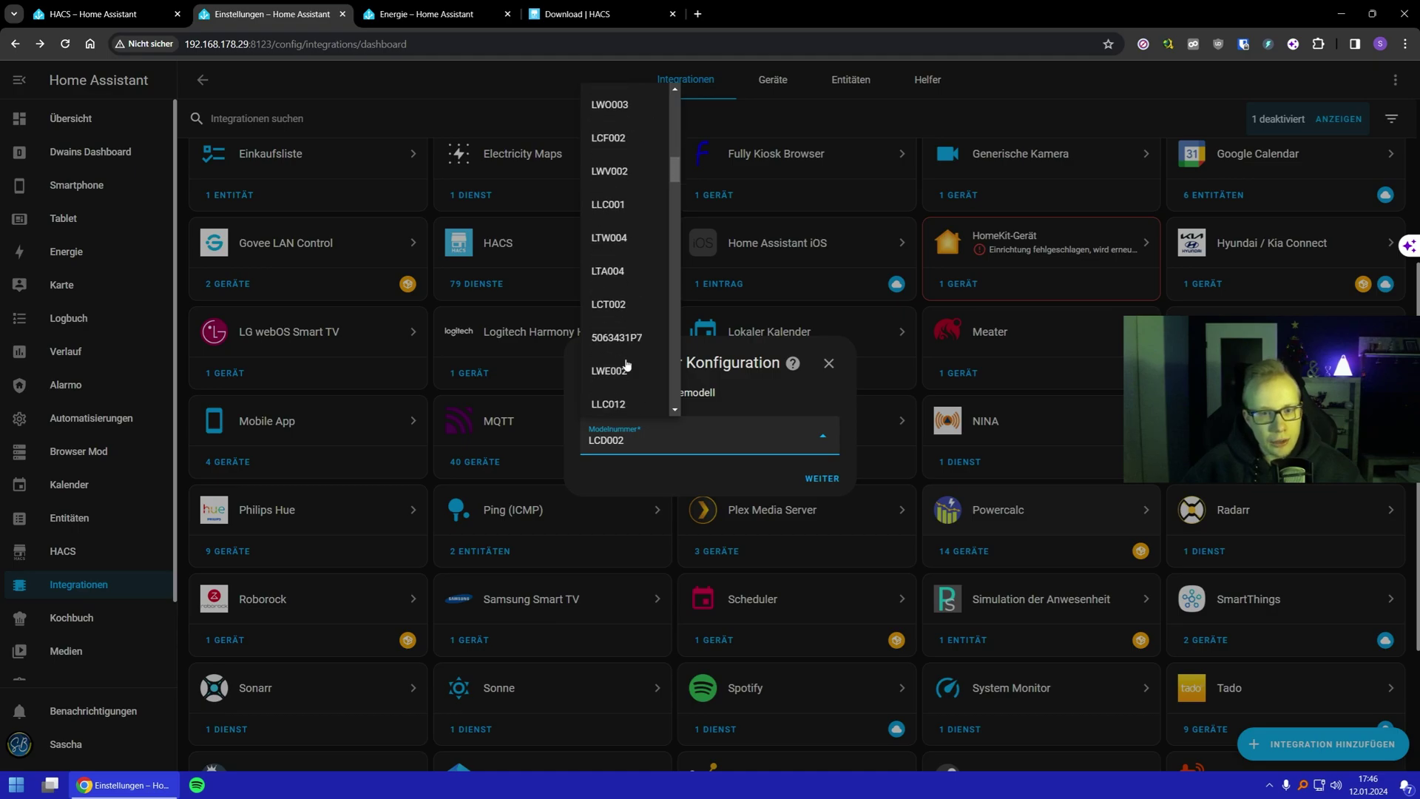
pyautogui.scroll(-2, 624, 356)
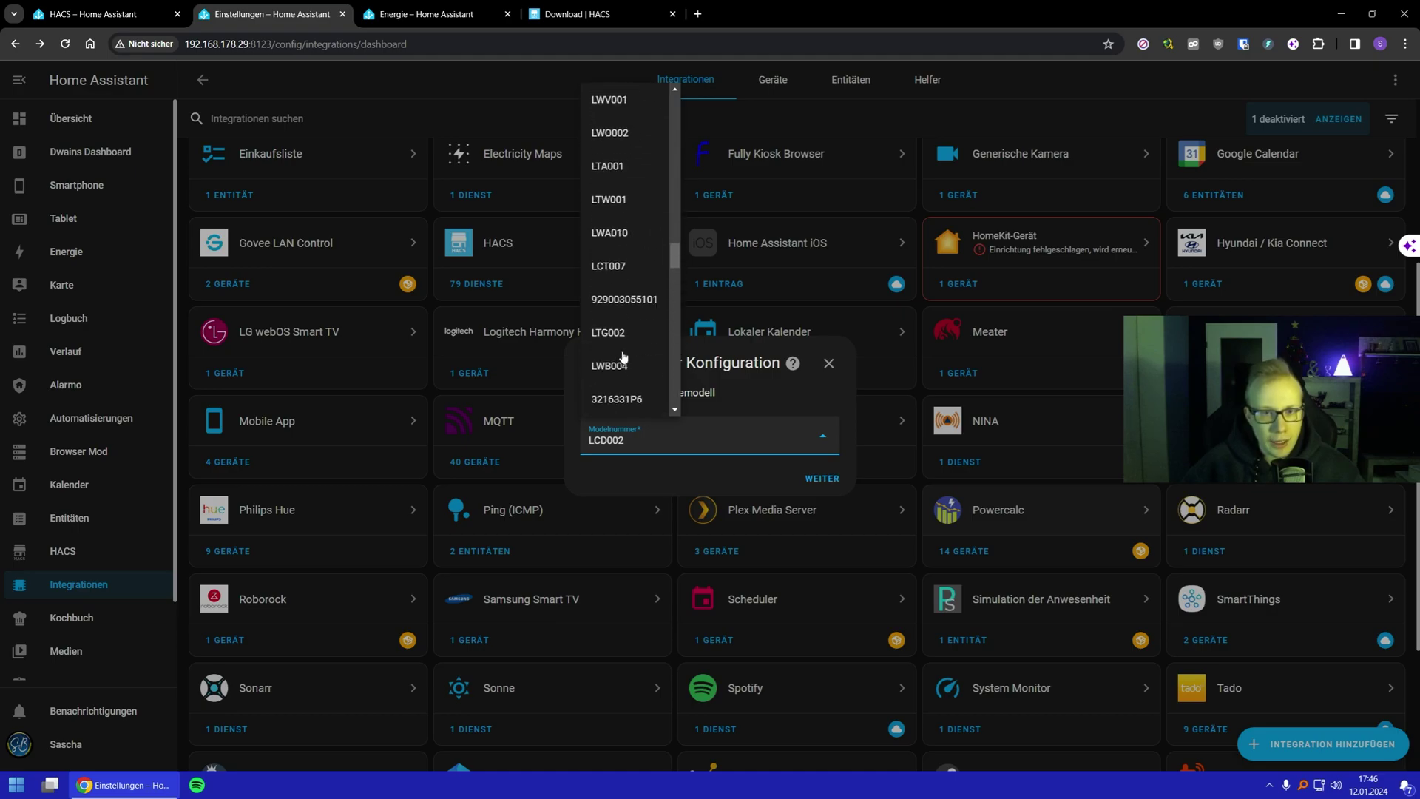
pyautogui.scroll(6, 623, 357)
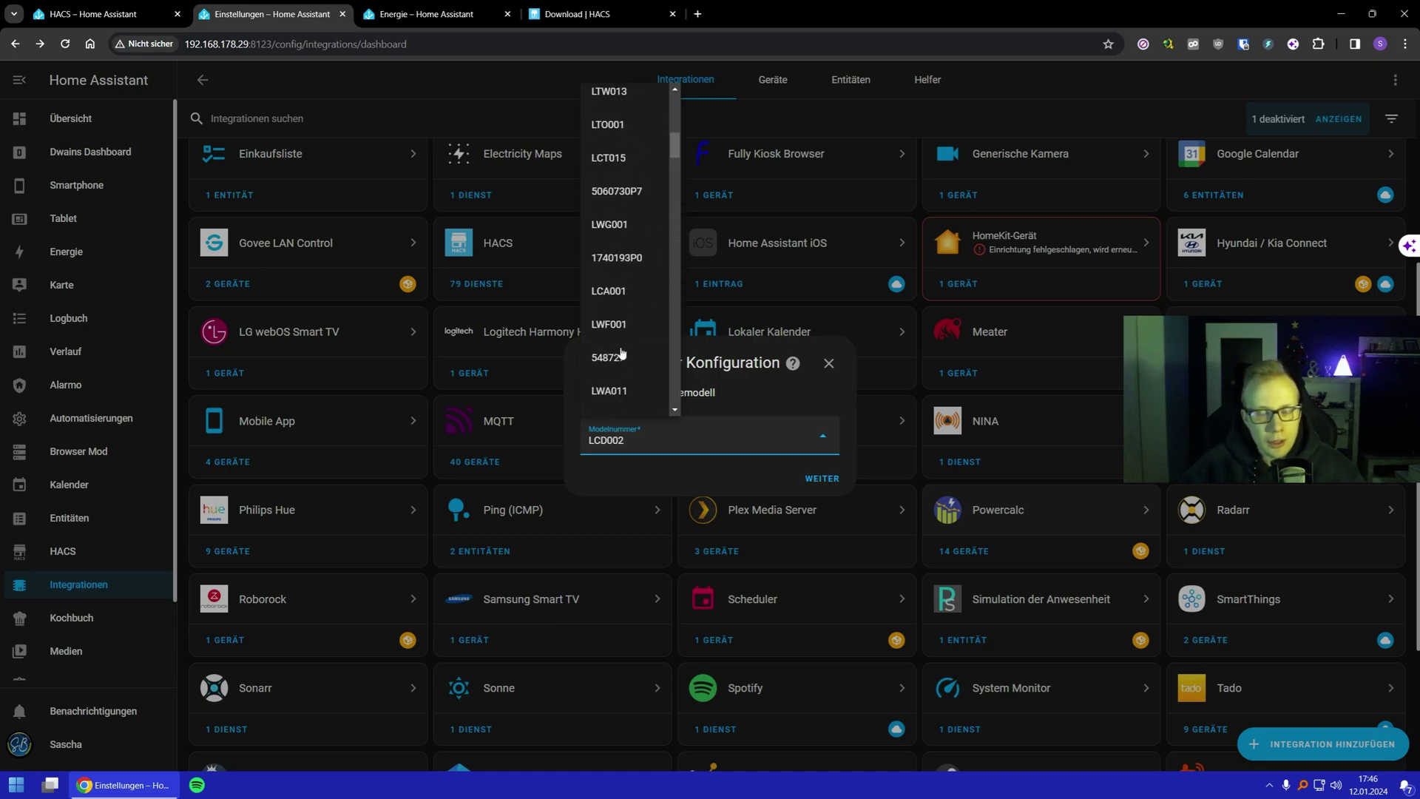
pyautogui.scroll(5, 621, 354)
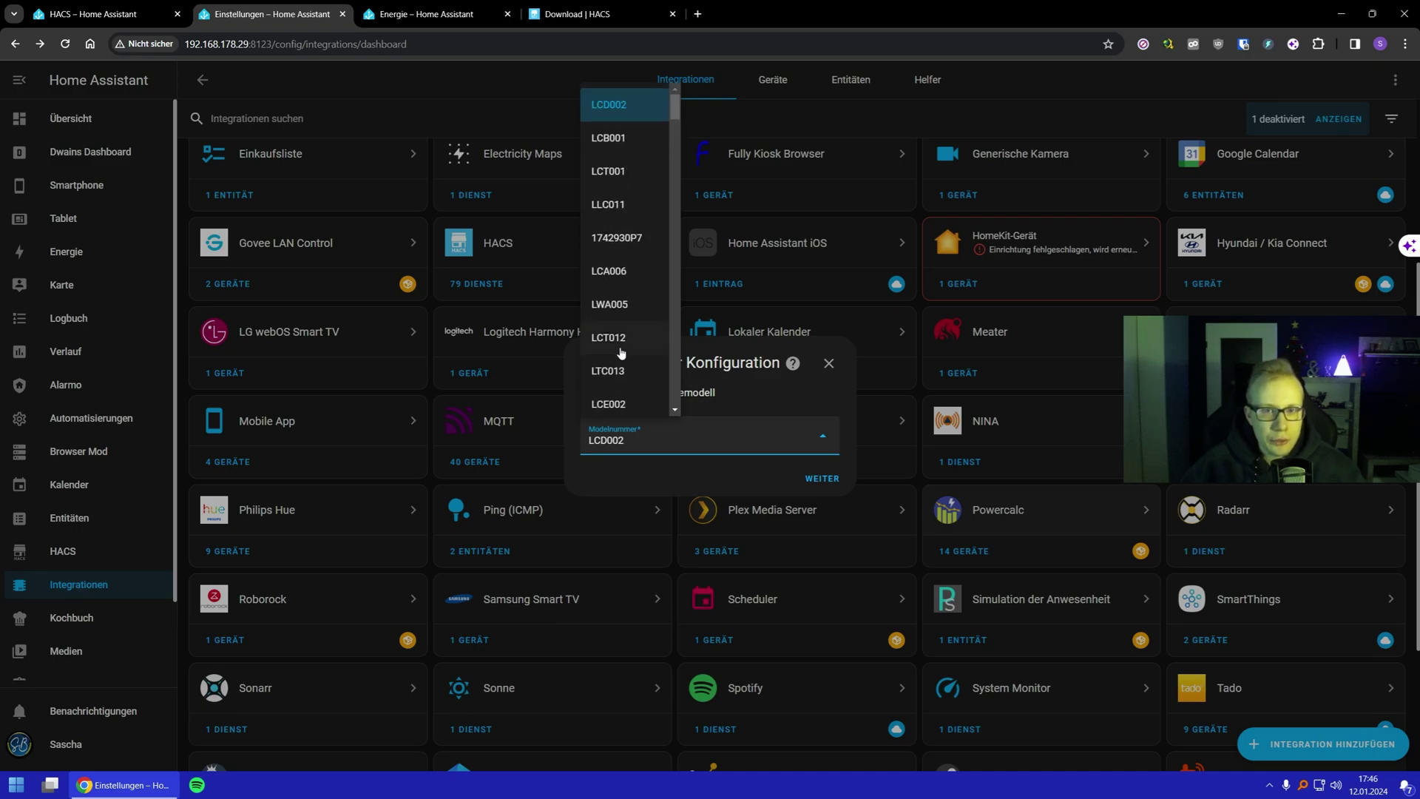
pyautogui.scroll(-3, 621, 352)
pyautogui.click(619, 338)
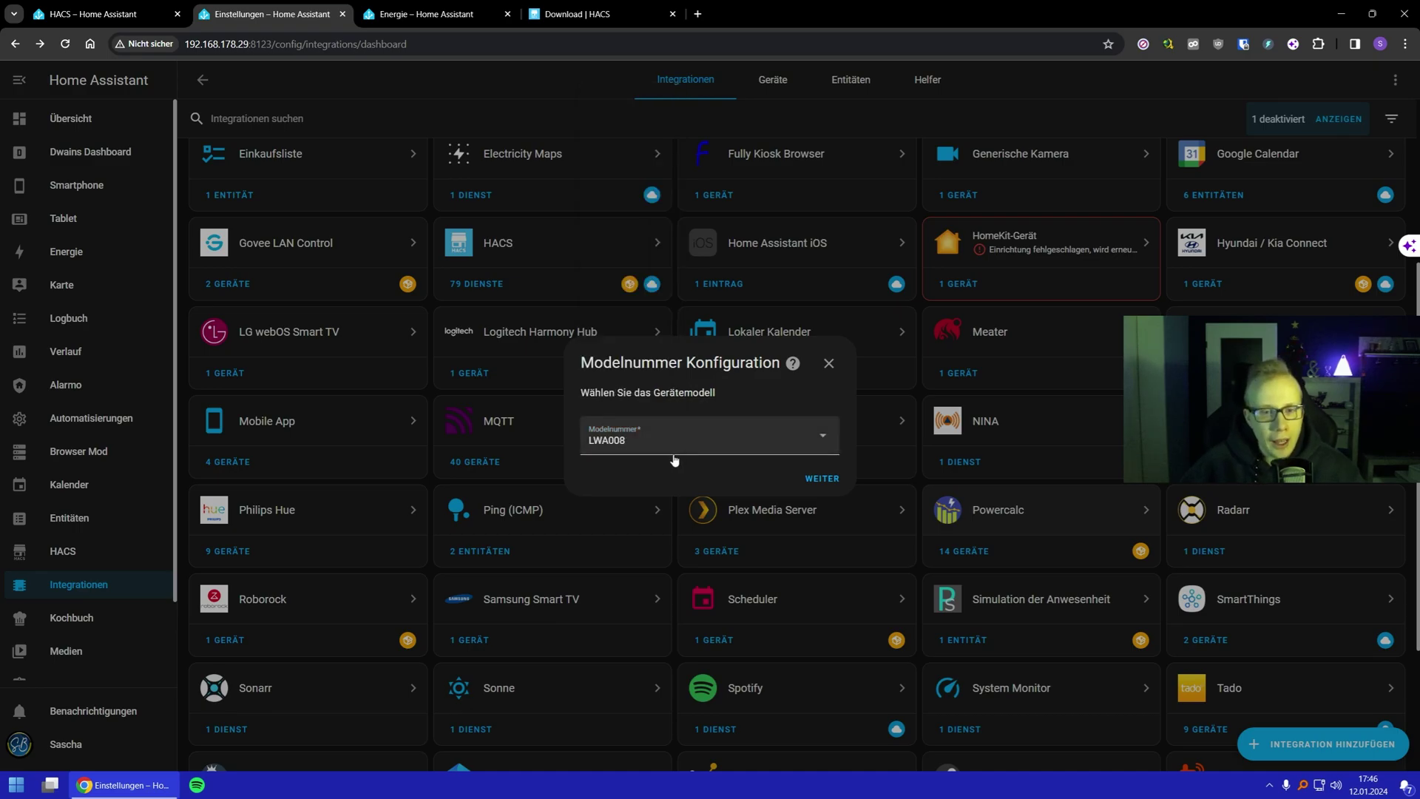
# Reopen the model number list and choose LCT003 instead
pyautogui.click(819, 480)
pyautogui.click(819, 479)
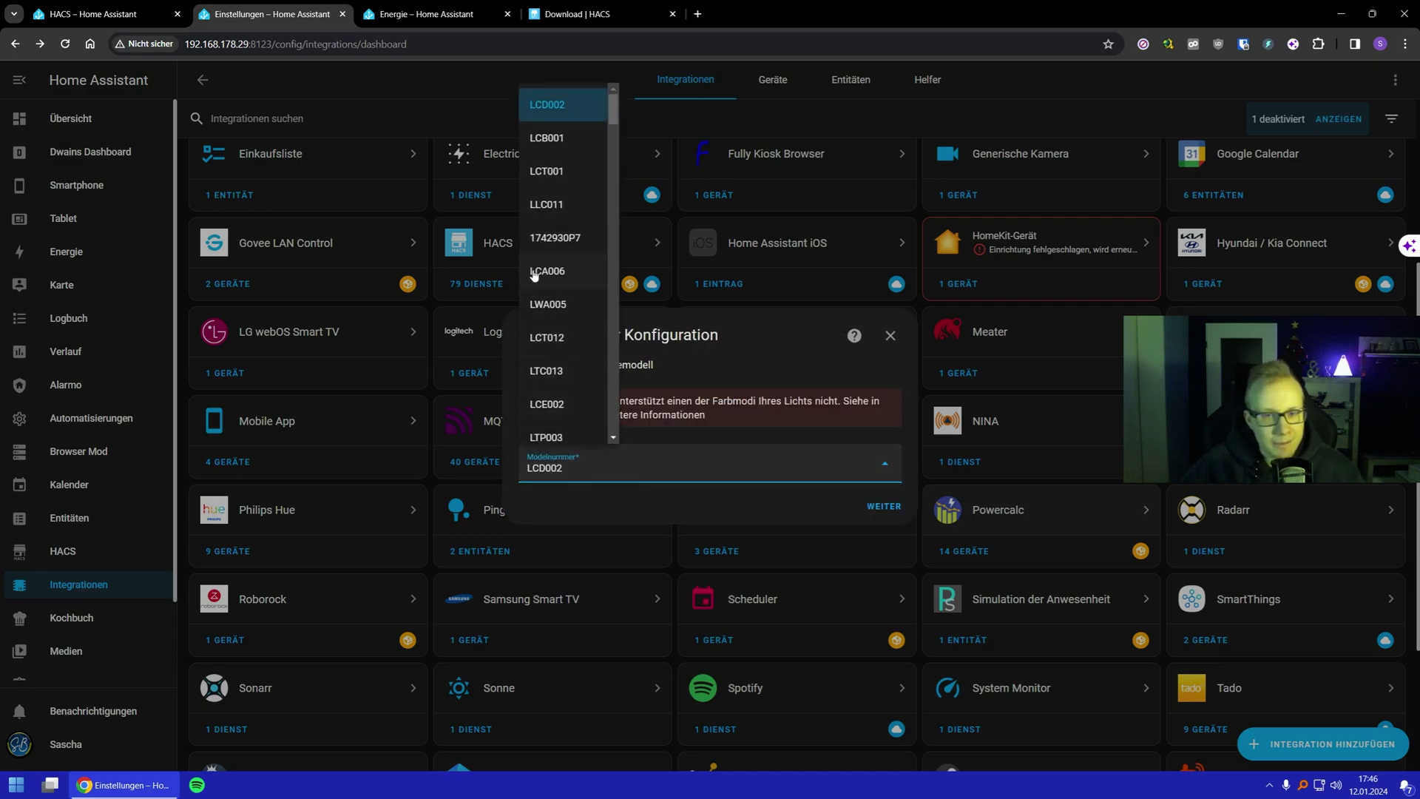
pyautogui.scroll(-3, 551, 329)
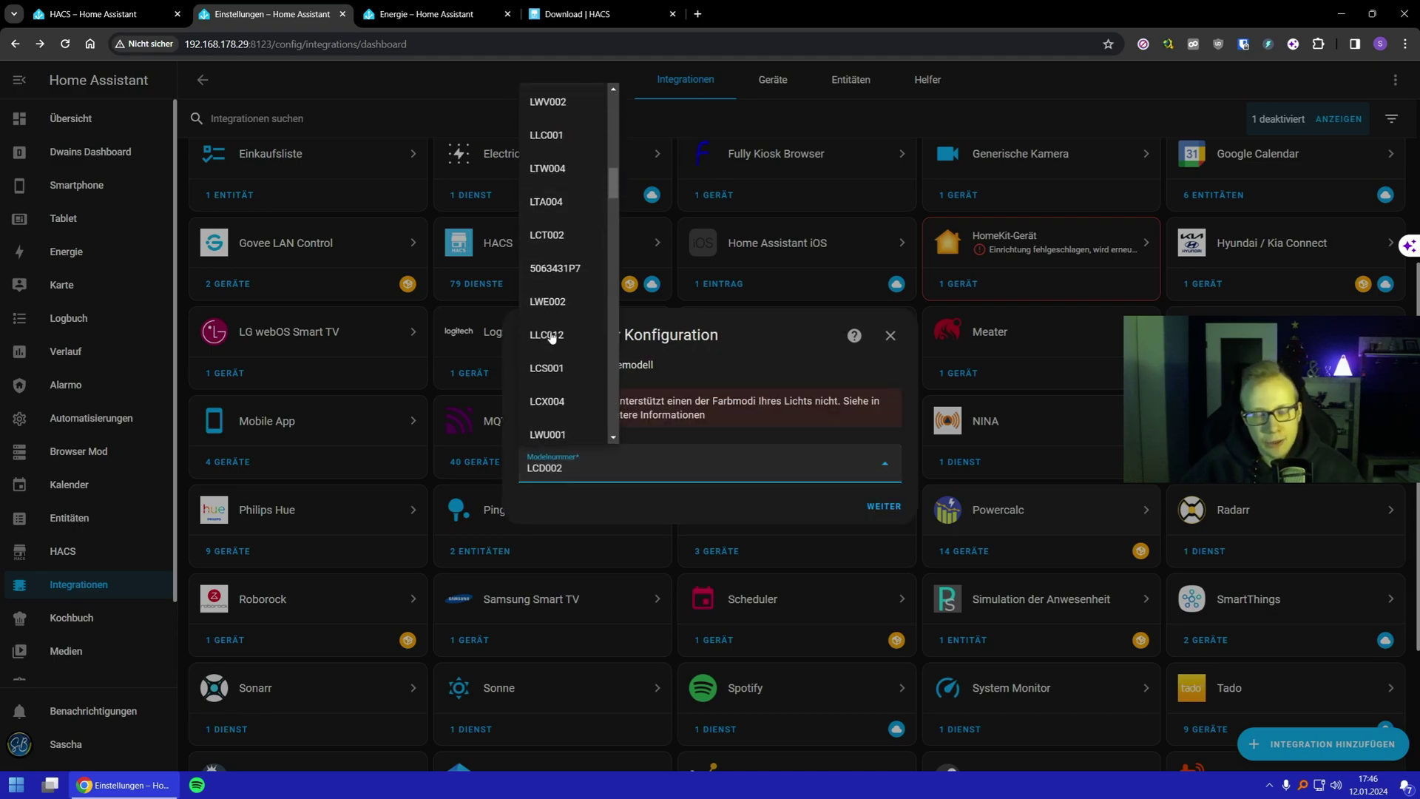
pyautogui.scroll(-5, 551, 337)
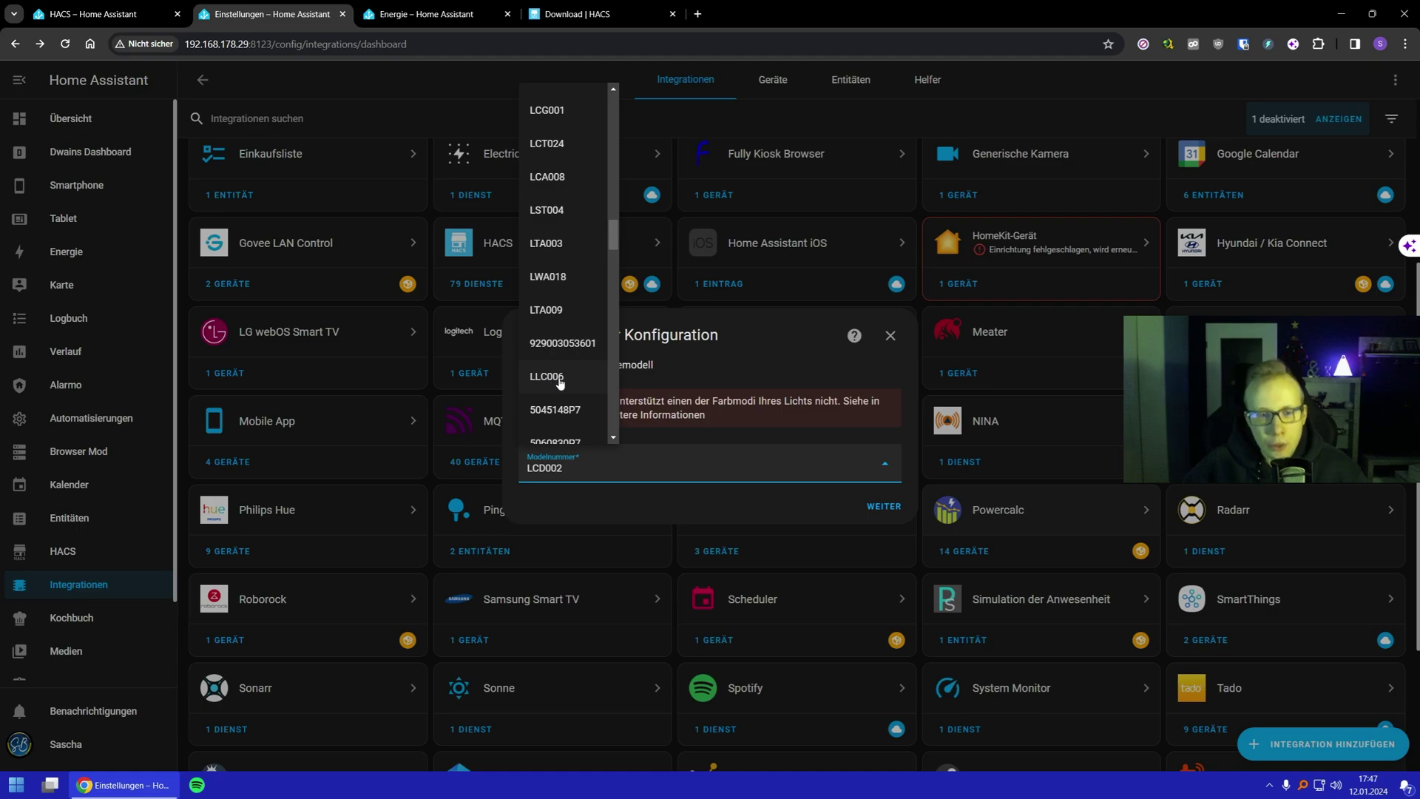
pyautogui.scroll(-5, 559, 381)
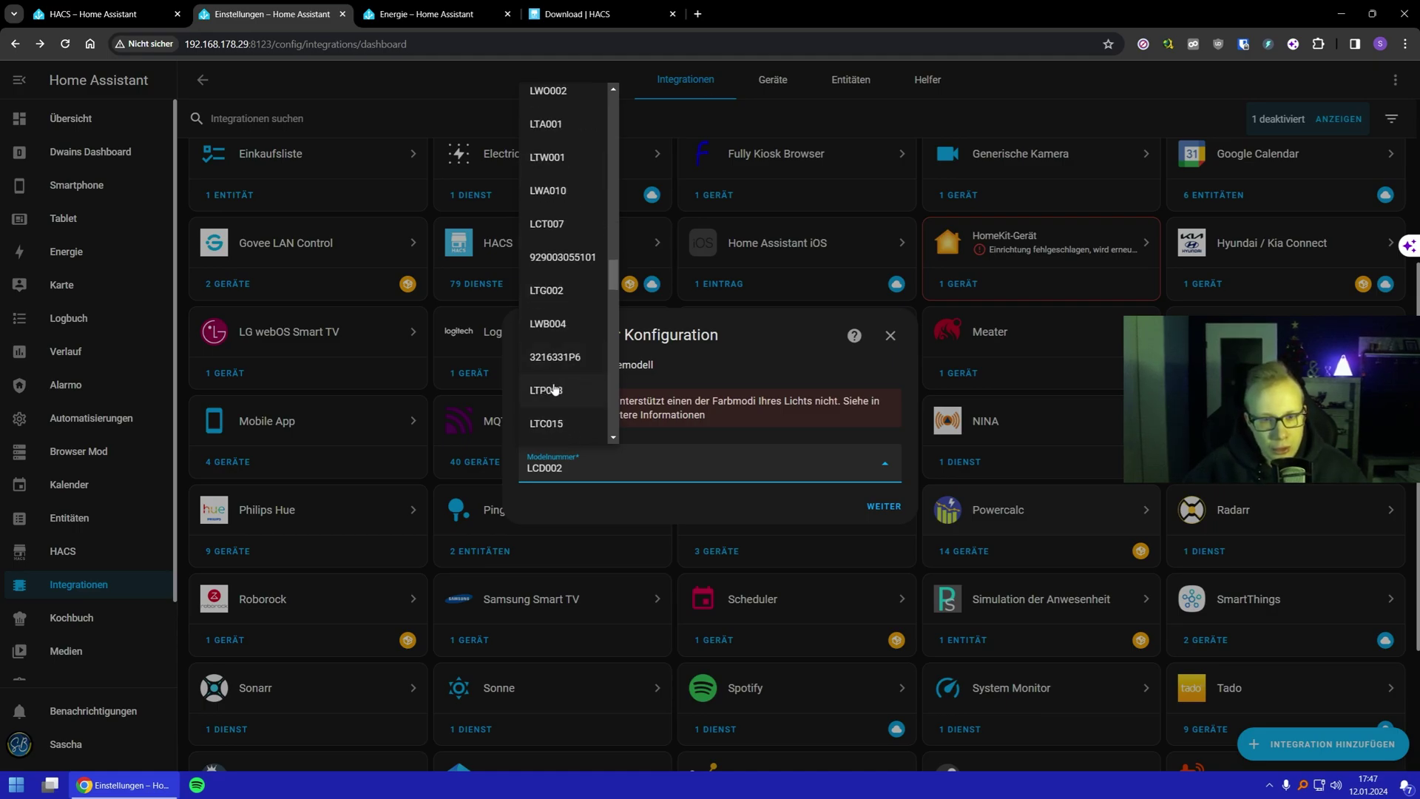
pyautogui.scroll(-5, 554, 390)
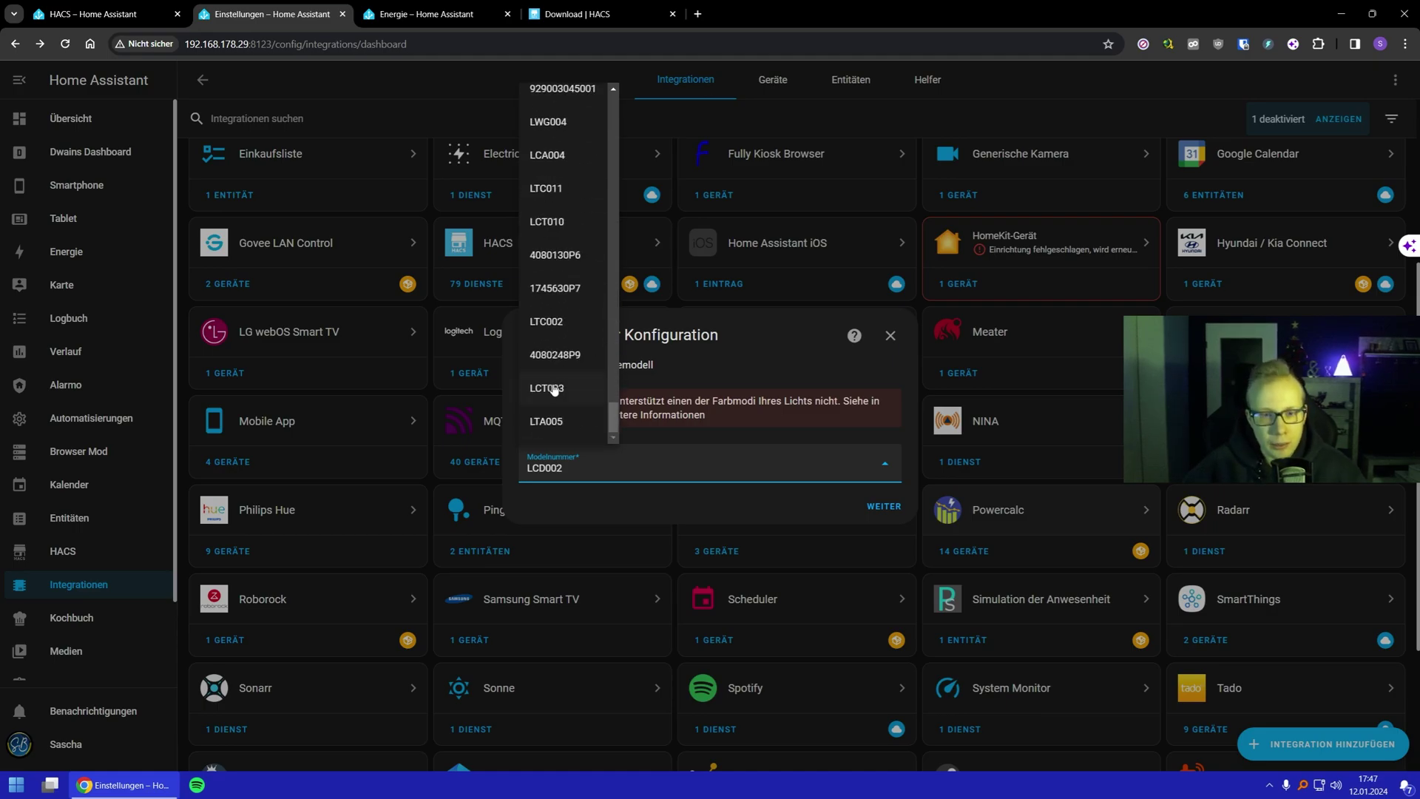
pyautogui.click(539, 381)
# Set 0 W power while unavailable, submit to create the Spot Spiegel sensor, and dismiss the success message
pyautogui.click(884, 506)
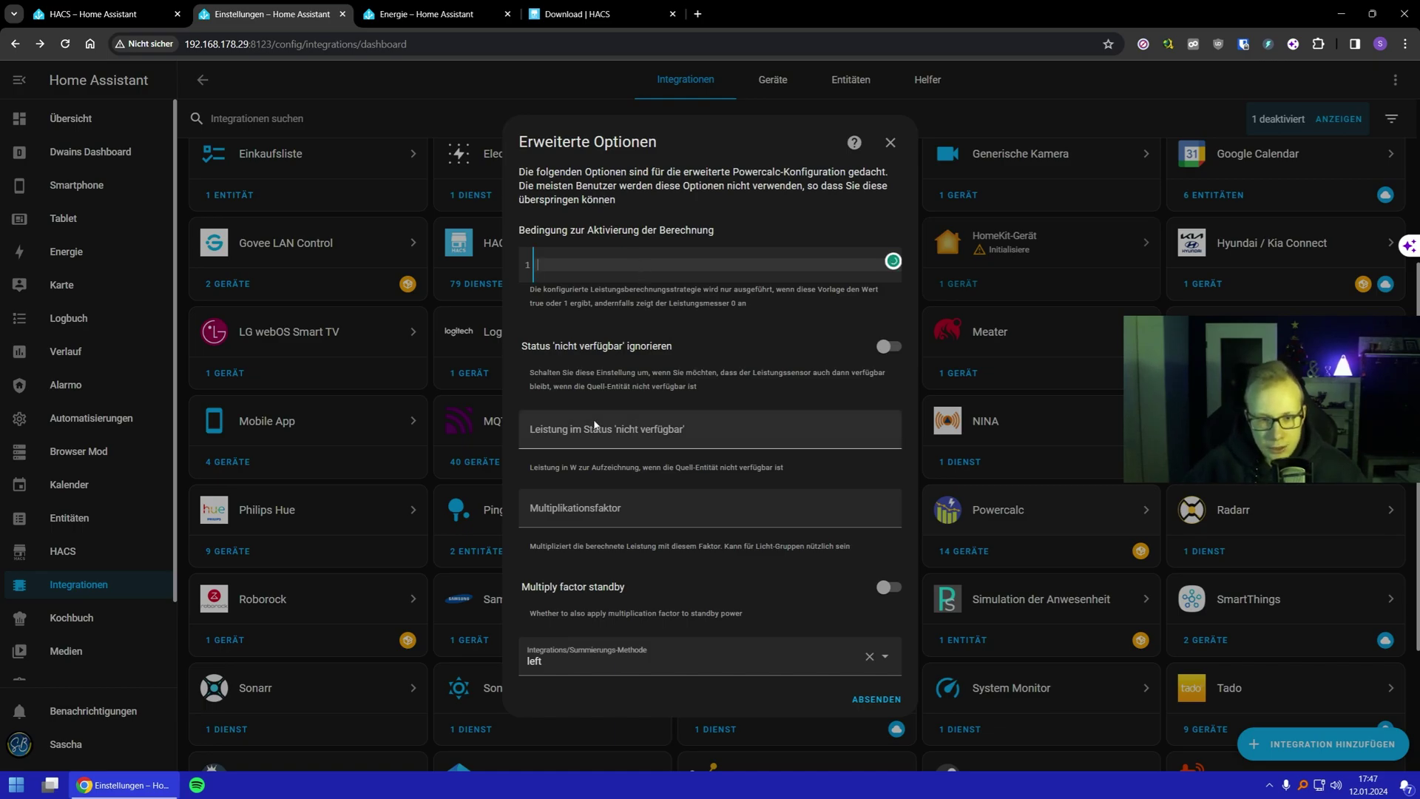
pyautogui.click(691, 435)
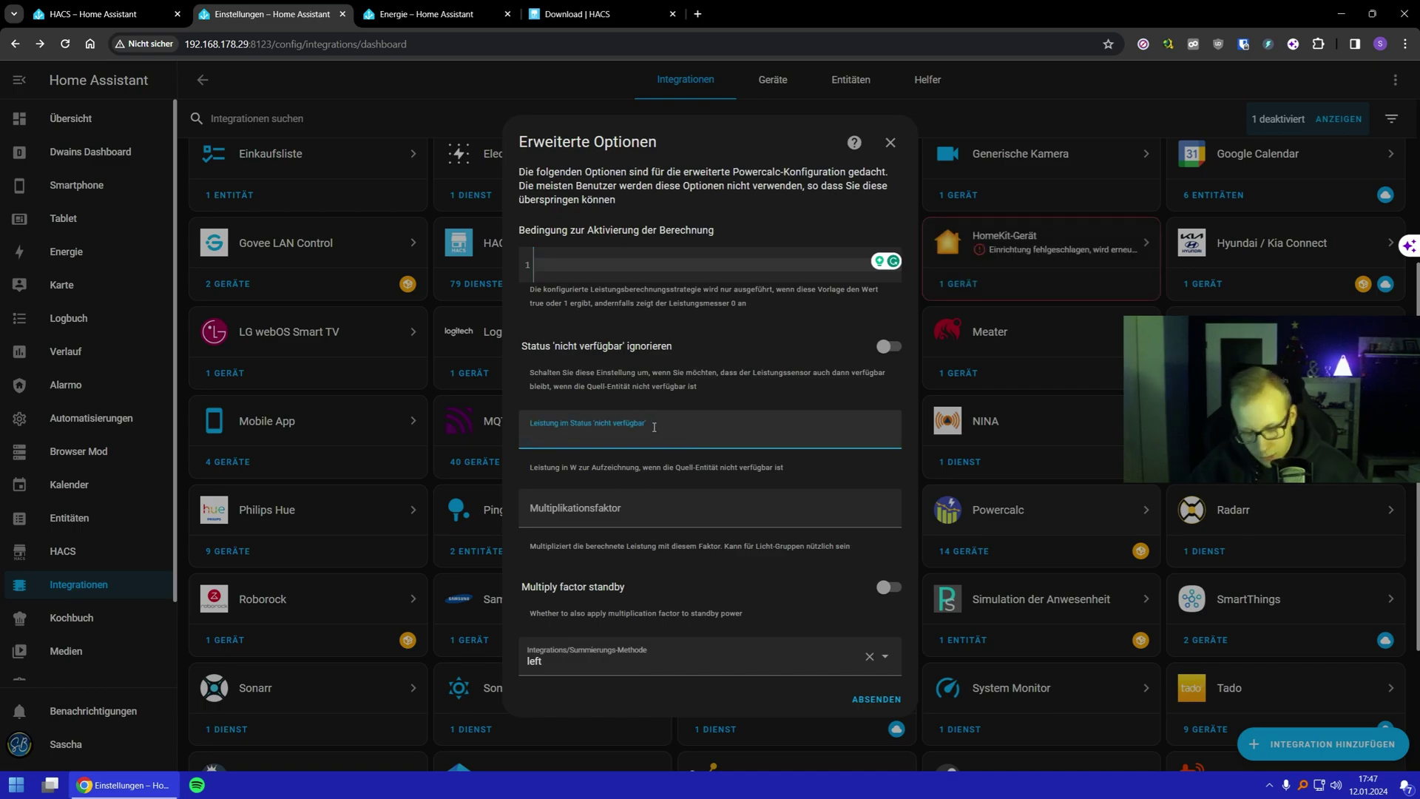
pyautogui.write('0')
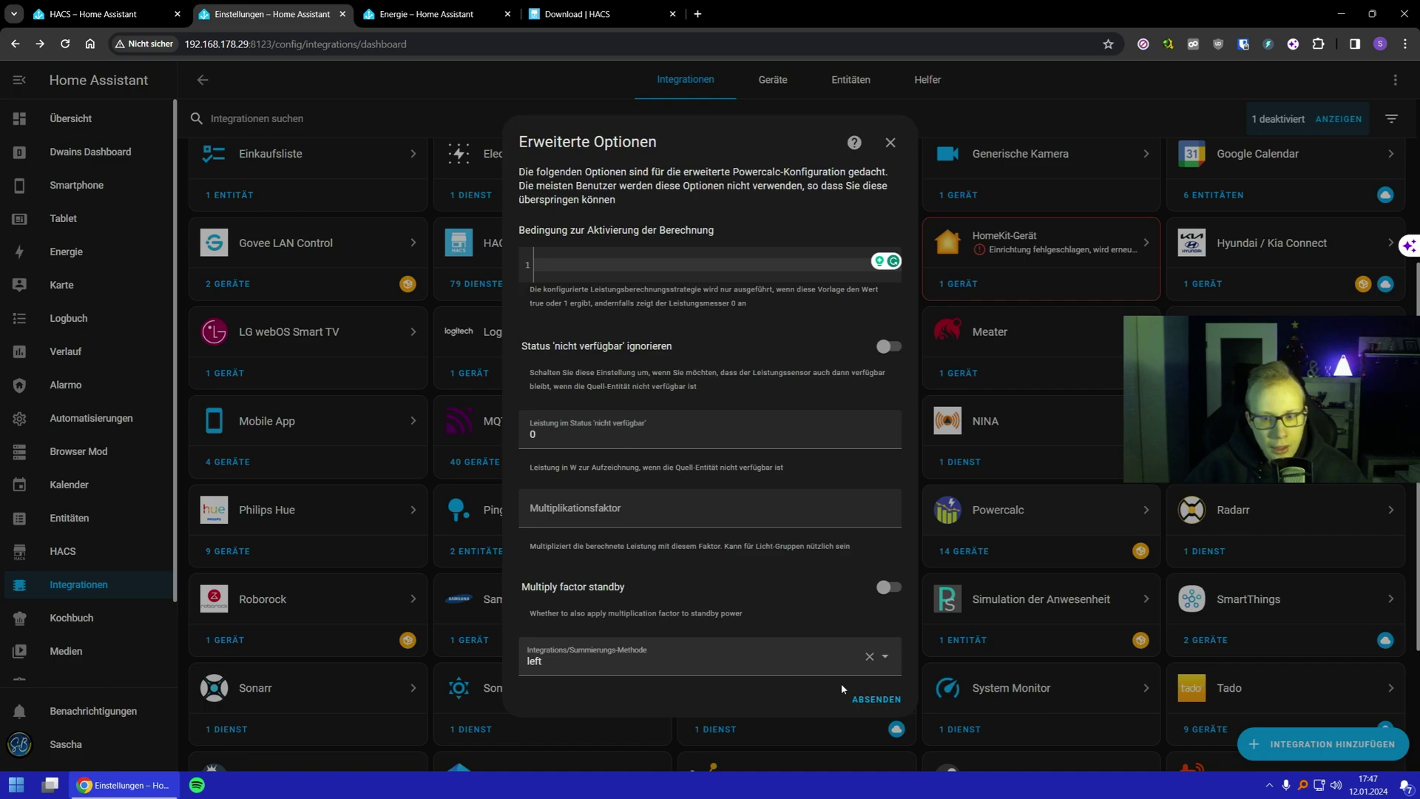
pyautogui.click(860, 699)
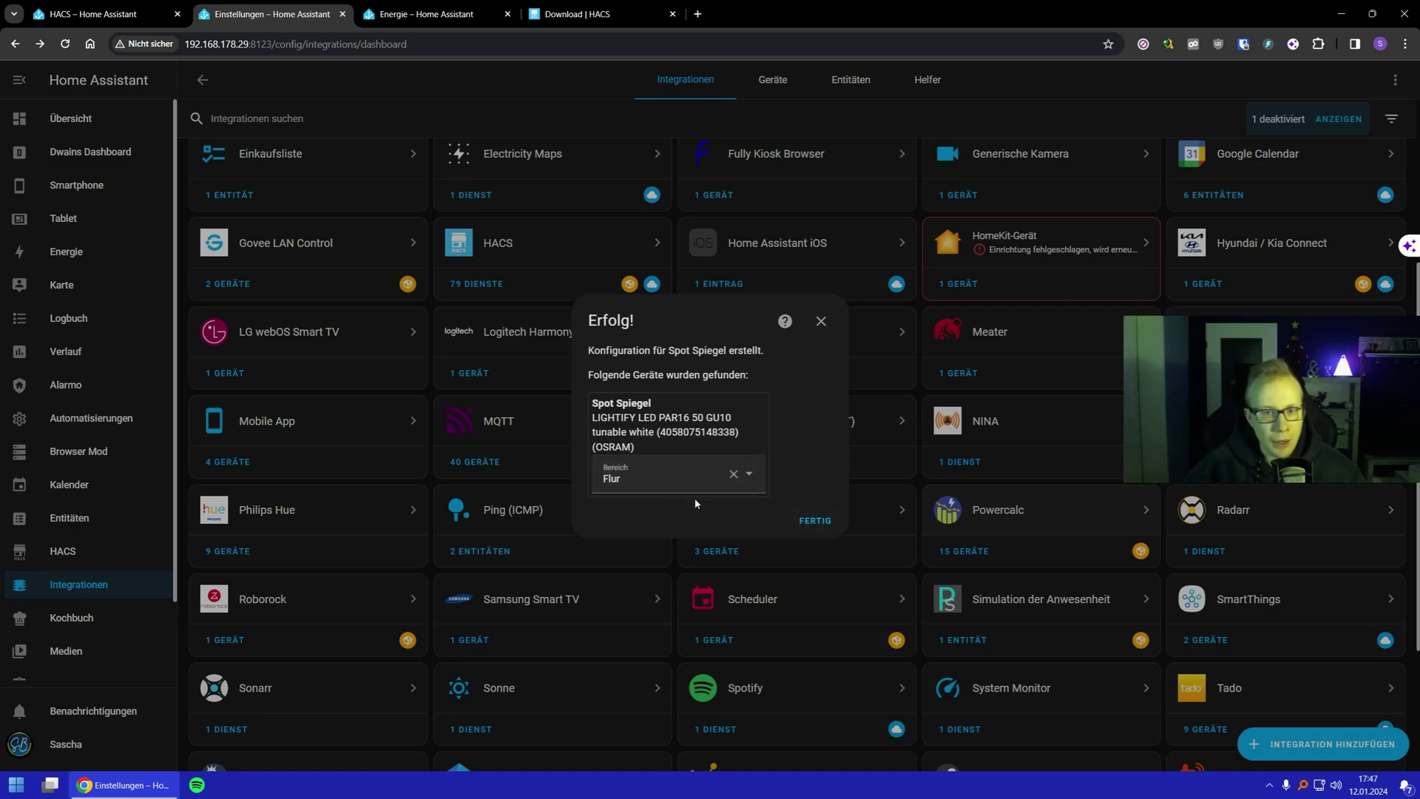
pyautogui.click(814, 519)
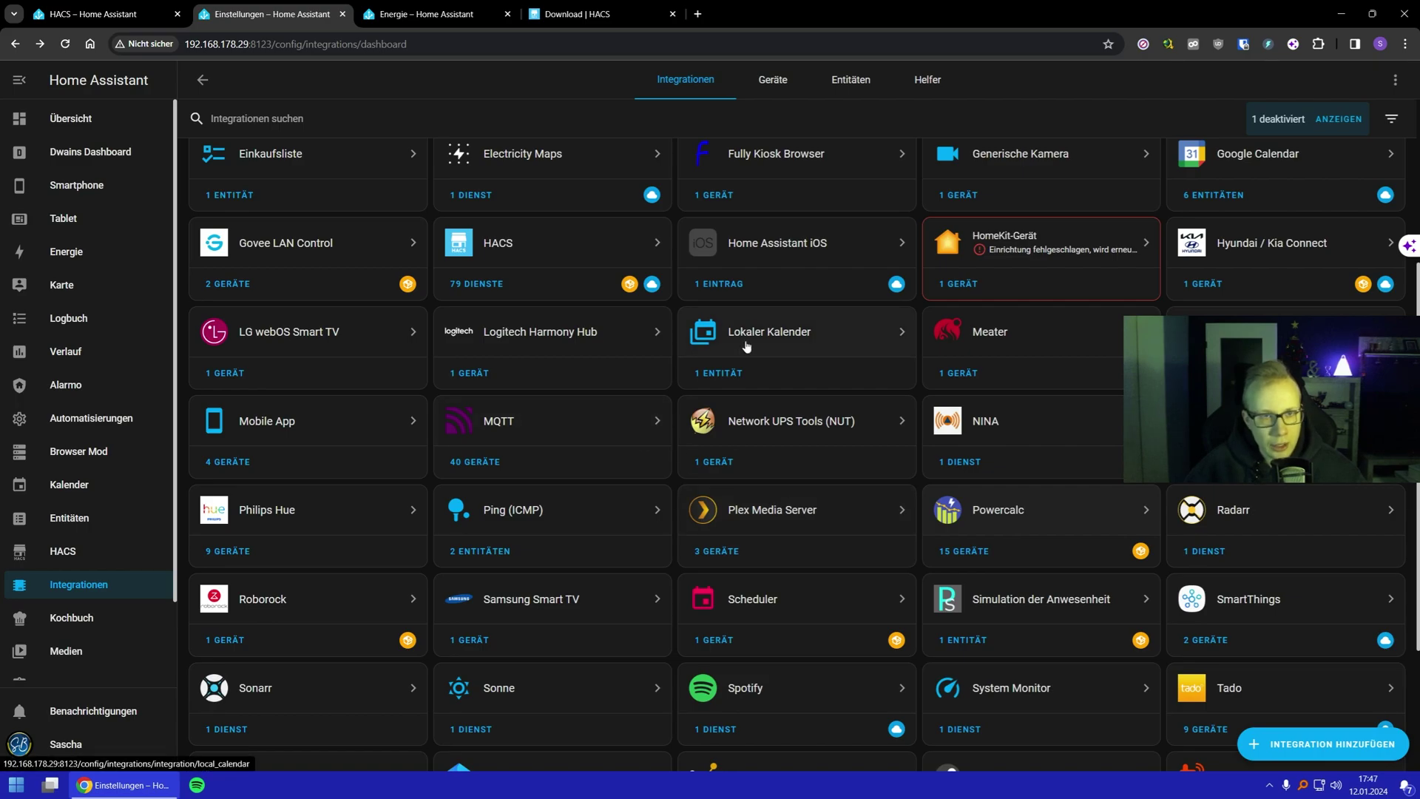
# Reload the Energie tab, review the Quellen and Einzelne Geräte überwachen sections, and open the three-dot menu
pyautogui.click(426, 13)
pyautogui.click(67, 43)
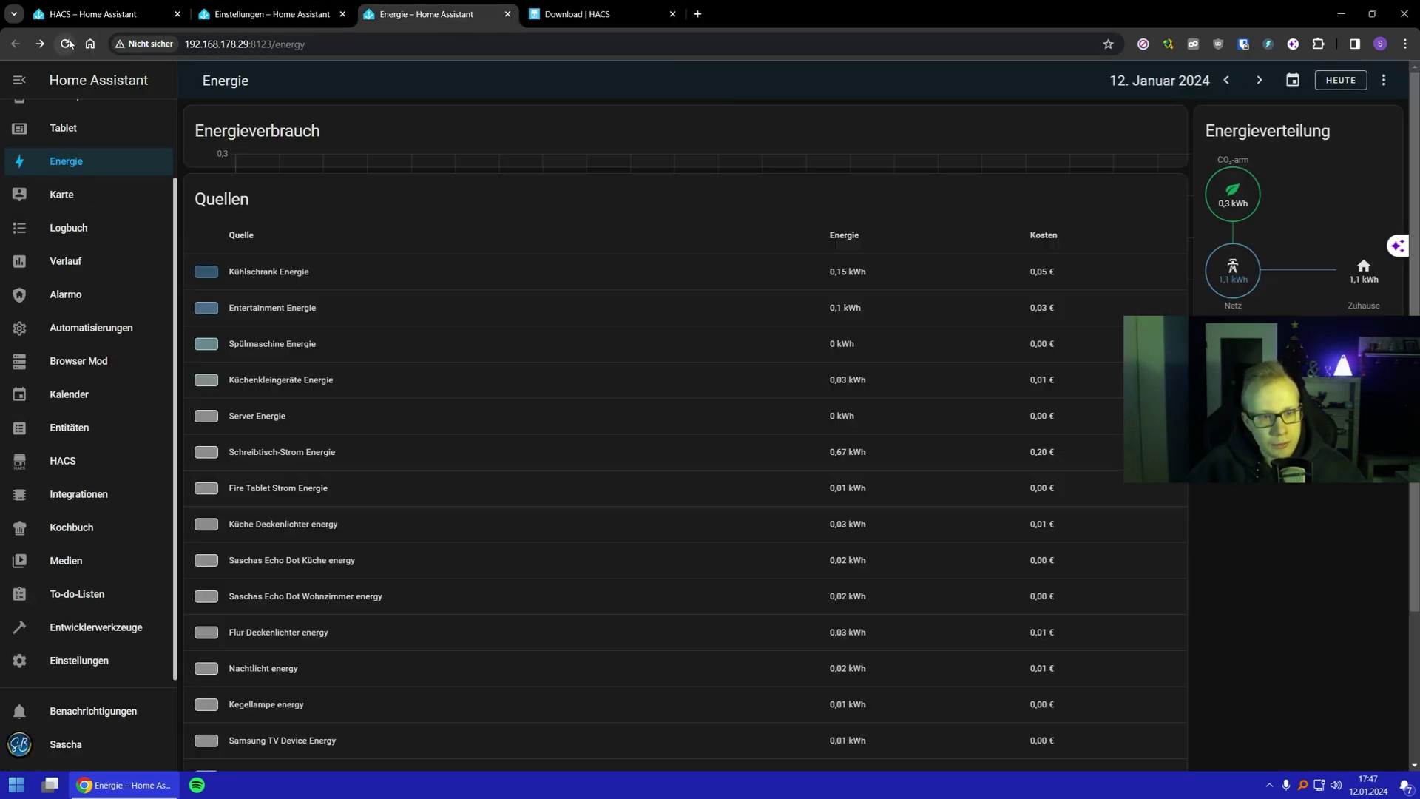
pyautogui.scroll(-1, 426, 540)
pyautogui.scroll(-8, 414, 521)
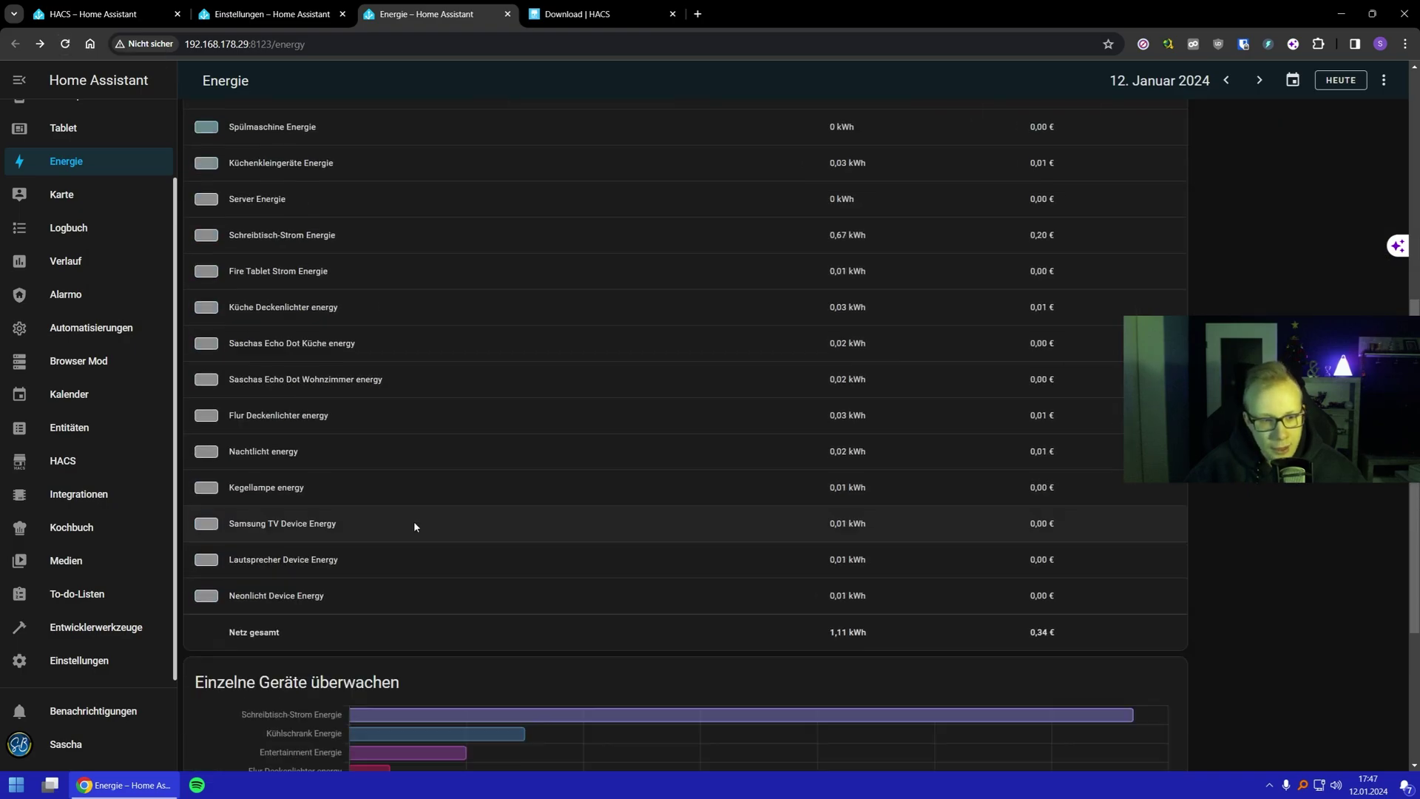
pyautogui.scroll(2, 361, 485)
pyautogui.scroll(-4, 359, 485)
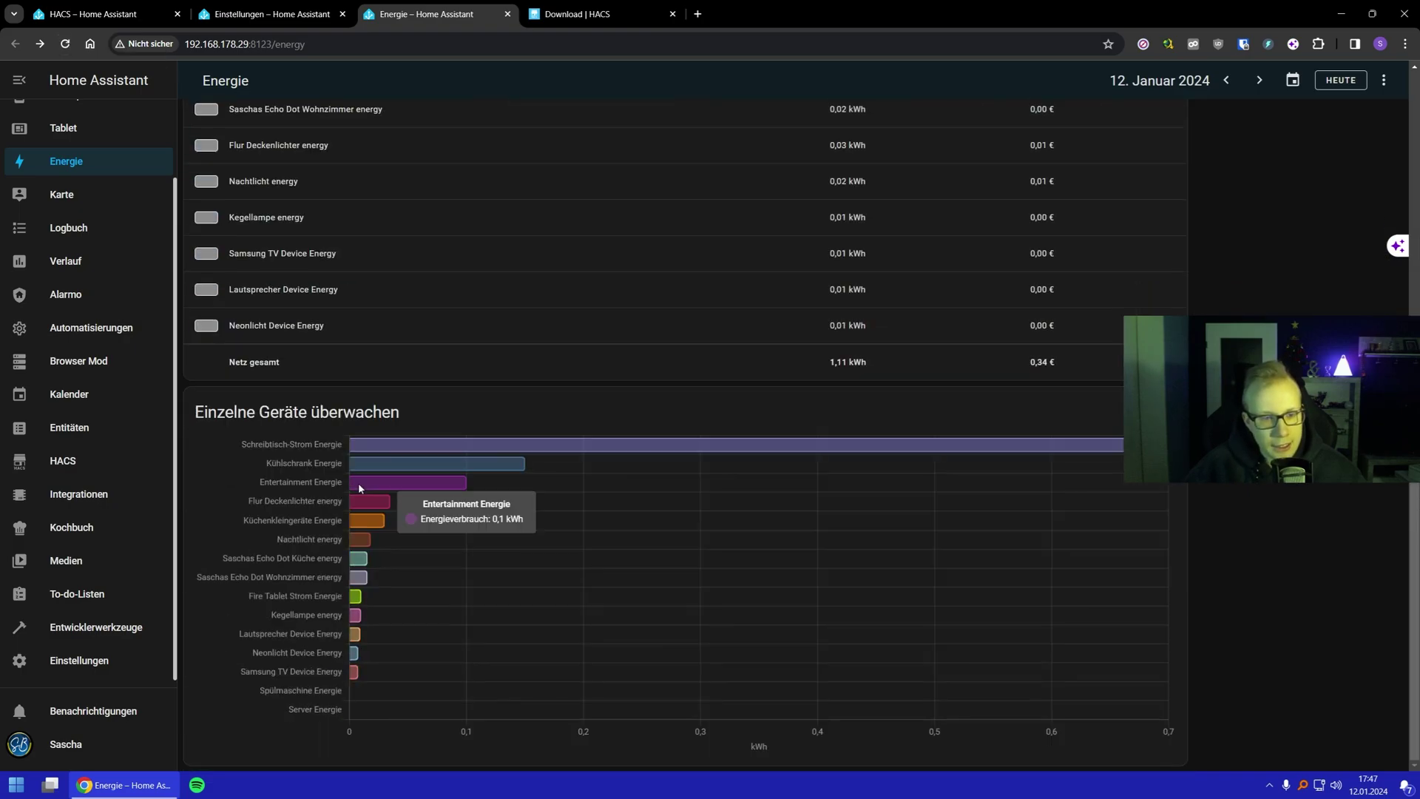
pyautogui.scroll(8, 370, 481)
pyautogui.scroll(-4, 372, 432)
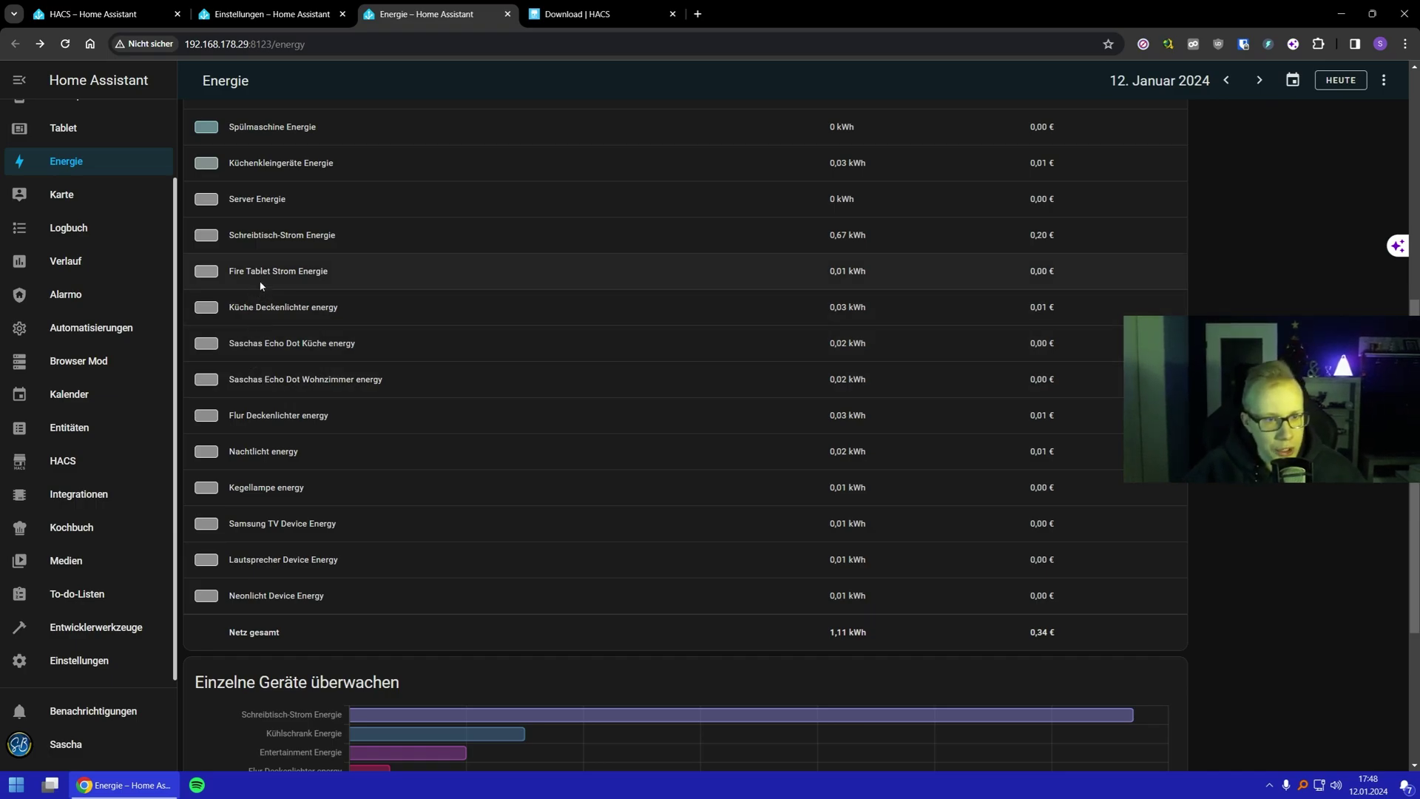
pyautogui.scroll(1, 277, 251)
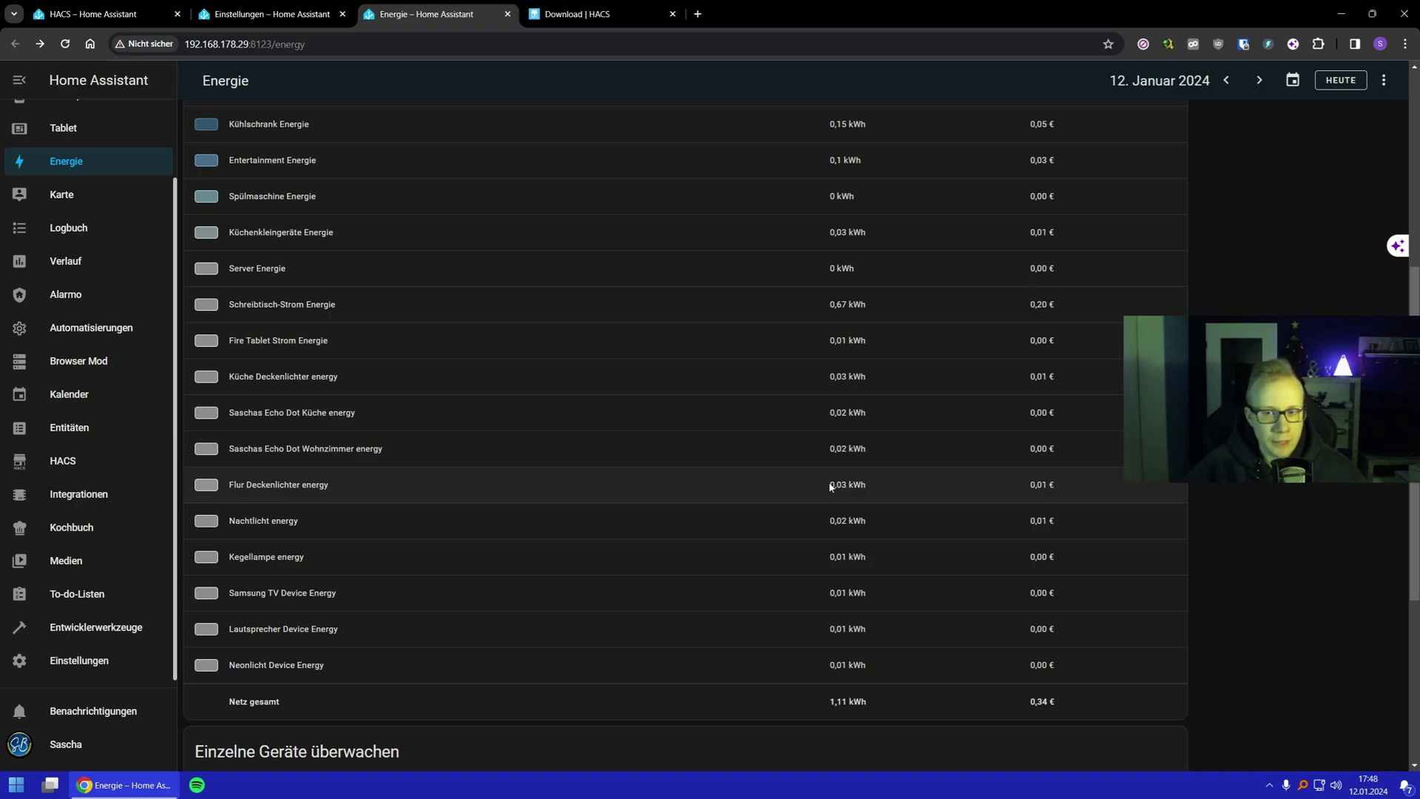
pyautogui.scroll(-5, 855, 492)
pyautogui.moveTo(412, 479)
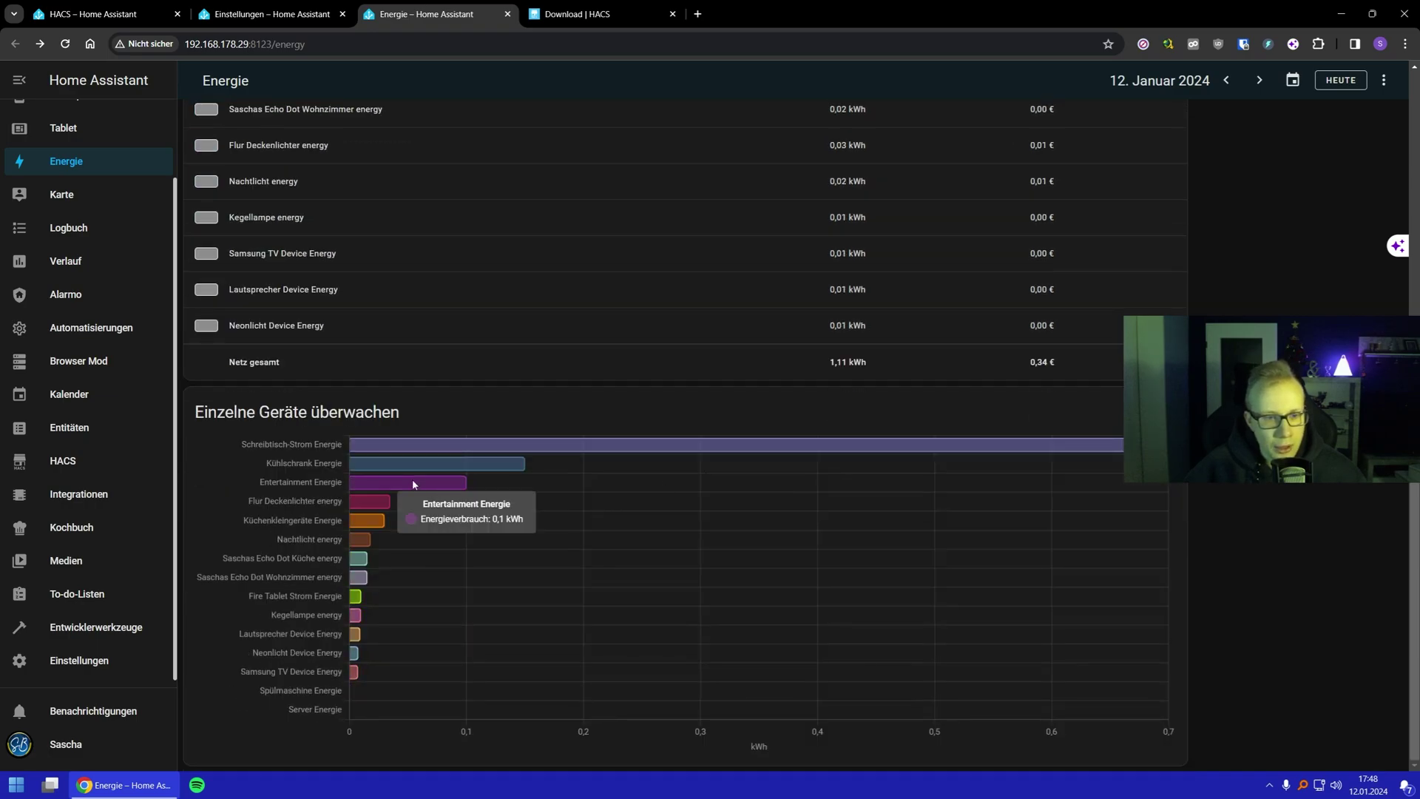
pyautogui.scroll(12, 429, 481)
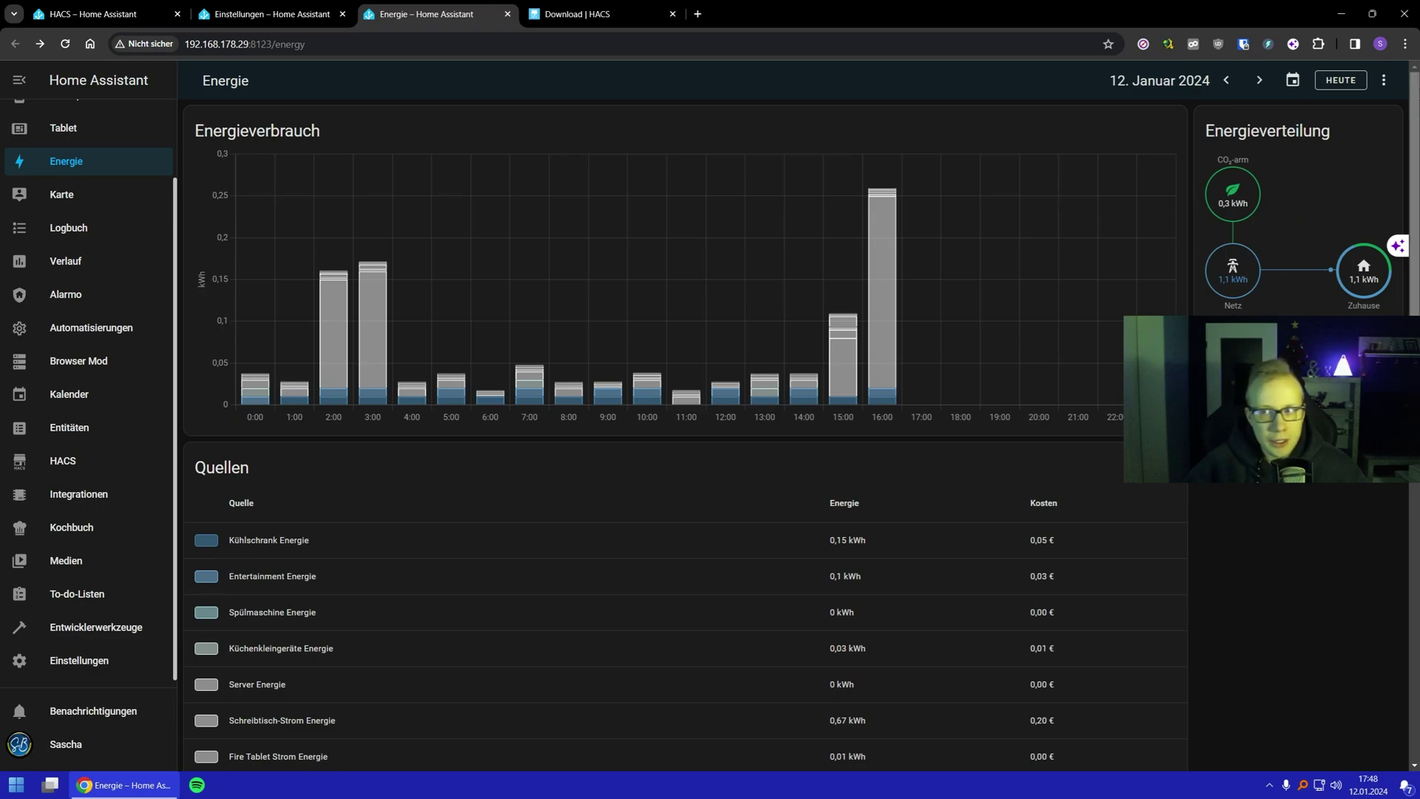
pyautogui.click(1380, 84)
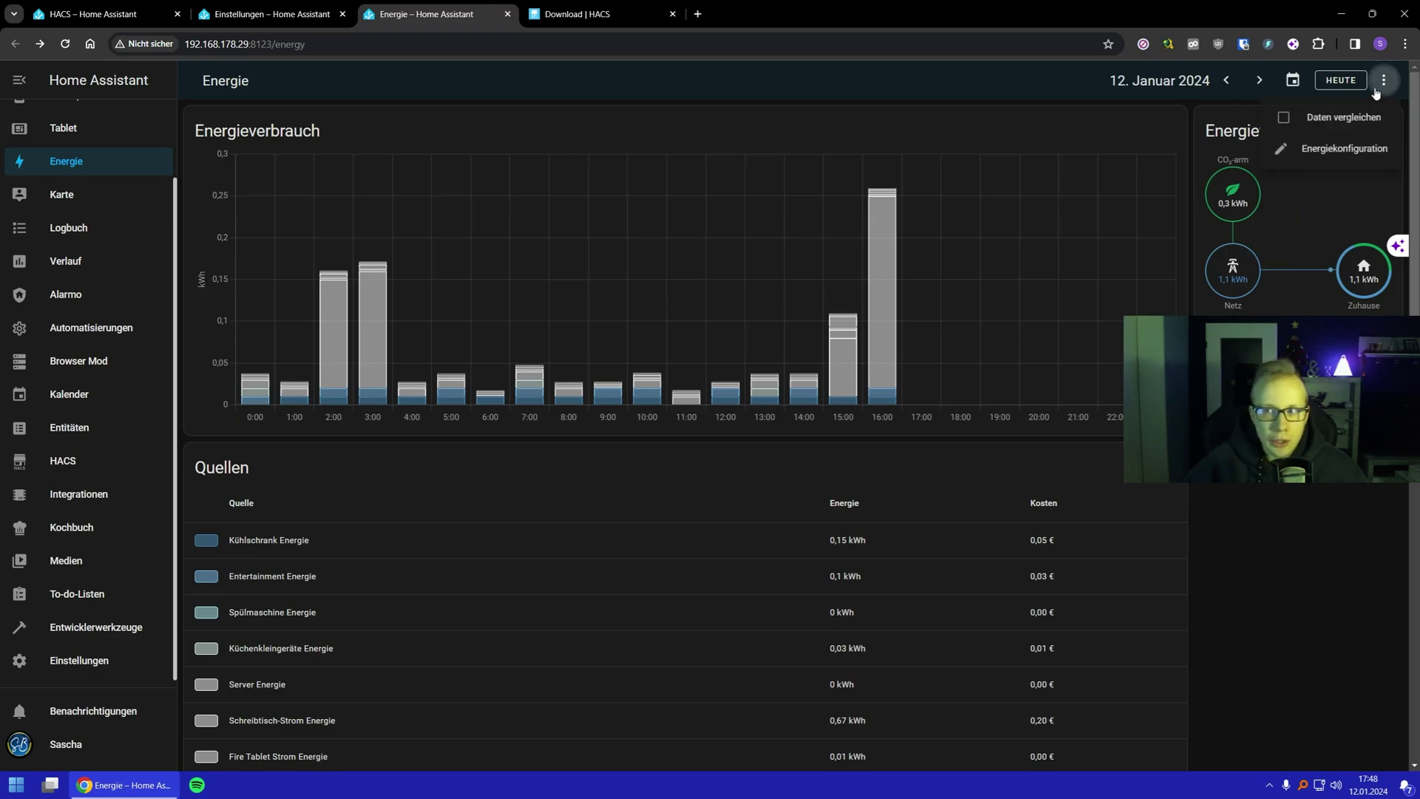
# Open Energiekonfiguration and cancel an accidental grid consumption source dialog without choosing a sensor
pyautogui.click(1332, 151)
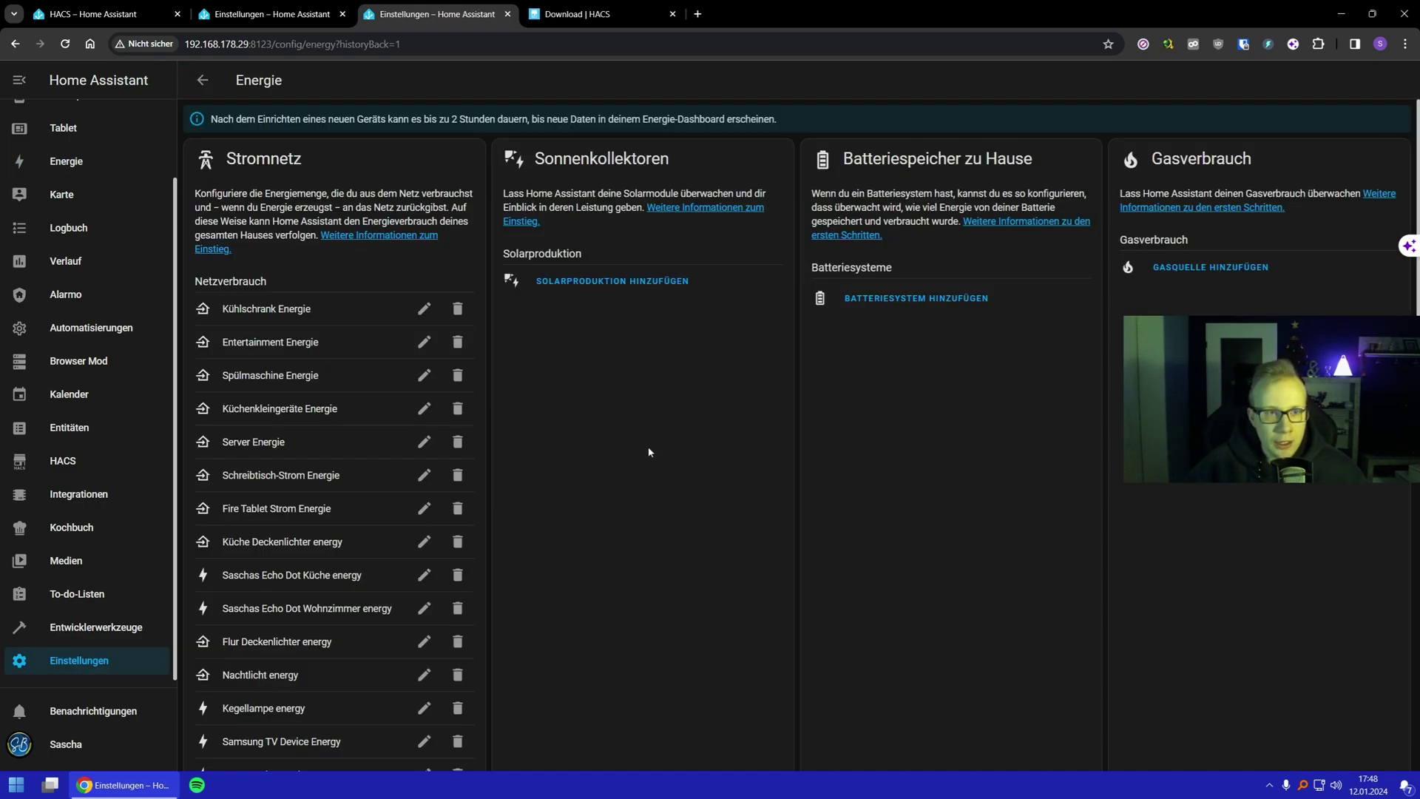
pyautogui.scroll(-7, 629, 452)
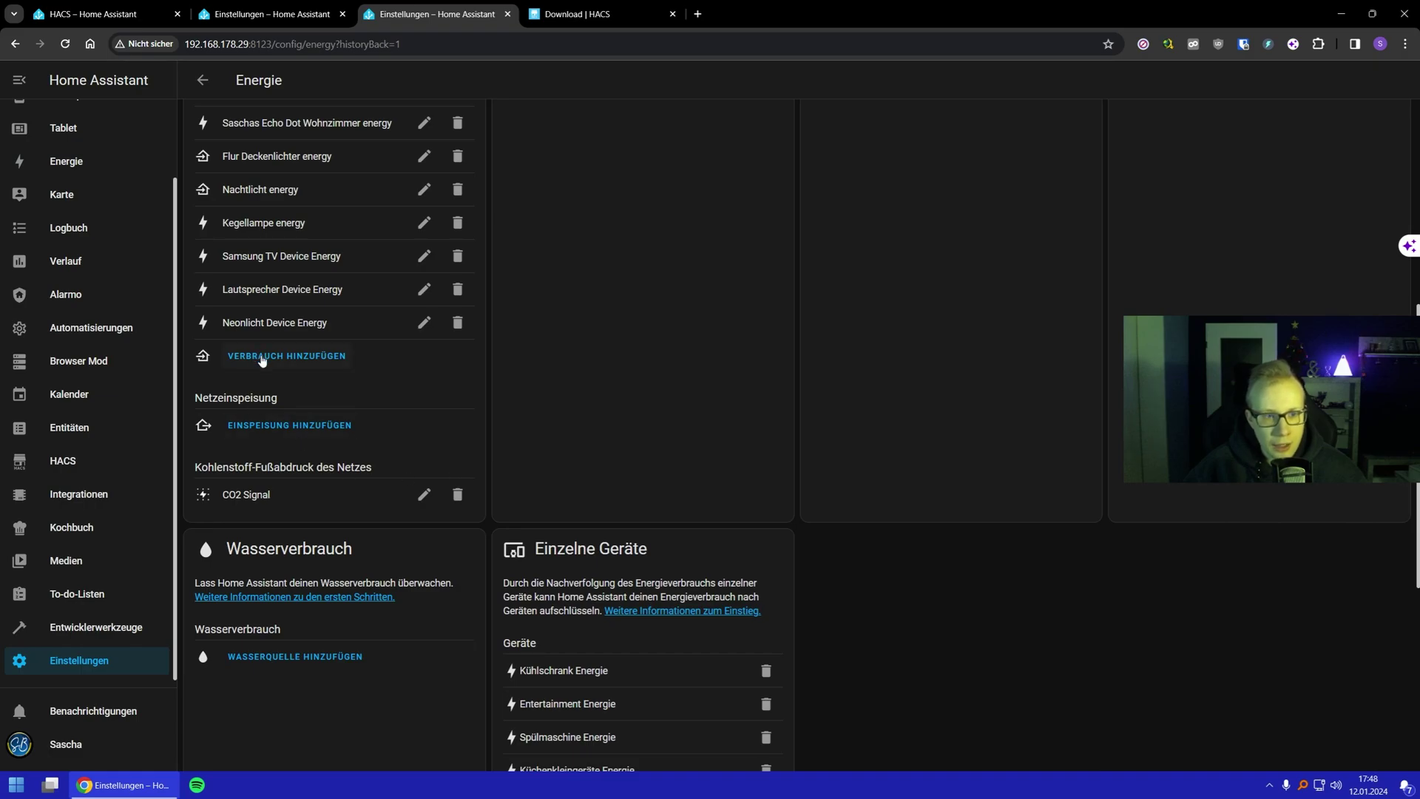
pyautogui.click(257, 356)
pyautogui.click(676, 362)
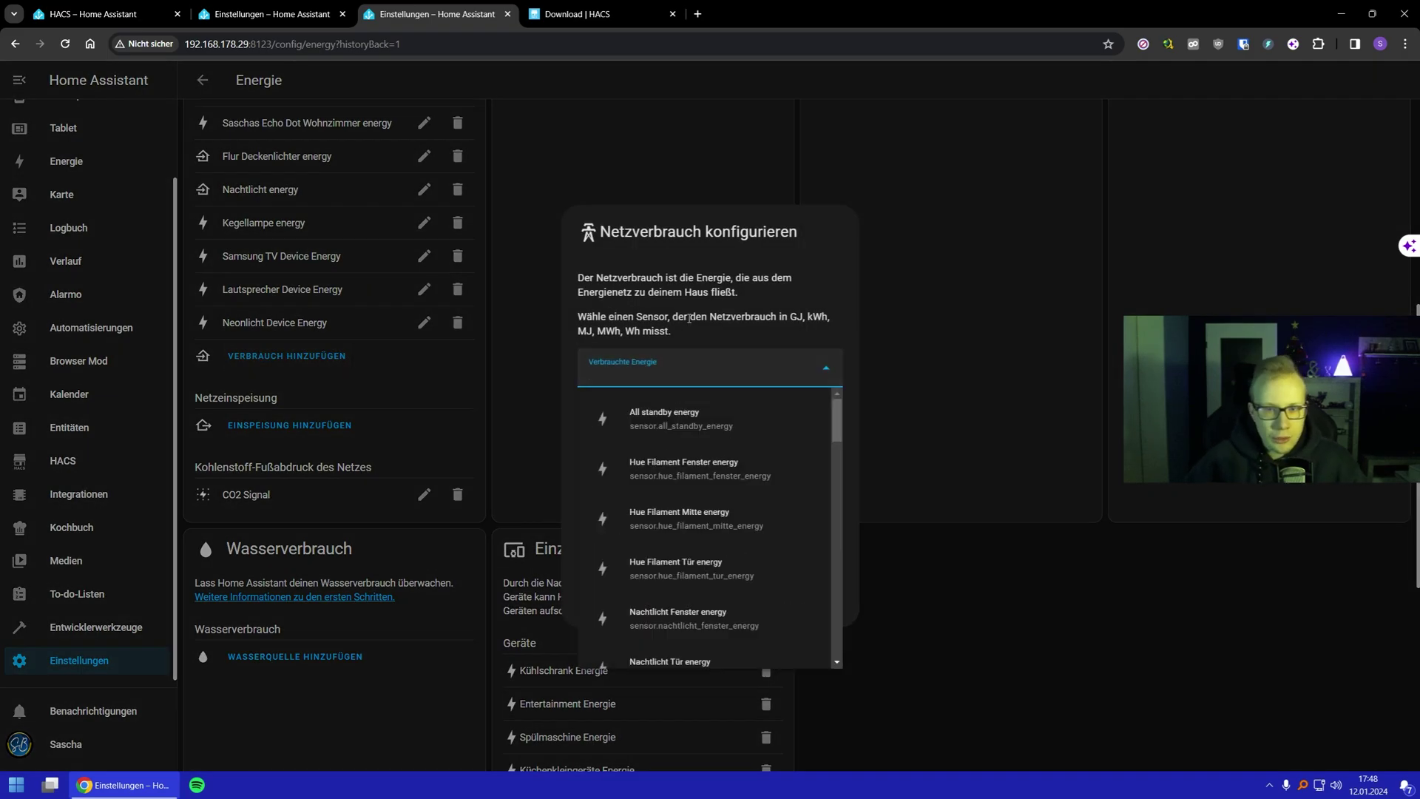
pyautogui.click(676, 358)
pyautogui.click(603, 617)
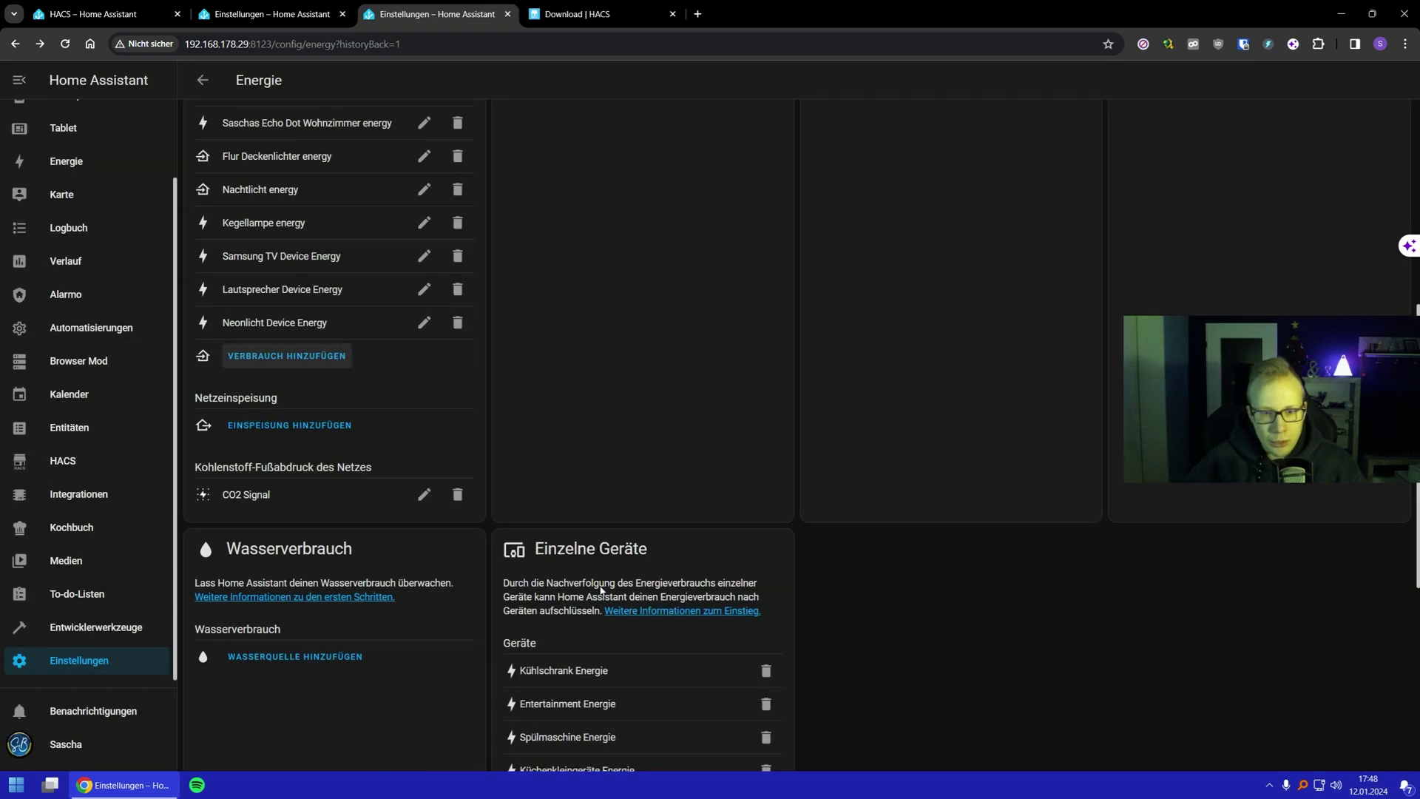
# Add Spot Spiegel energy as an individual device, found by searching 'spiegel', and save
pyautogui.scroll(-6, 603, 518)
pyautogui.click(582, 738)
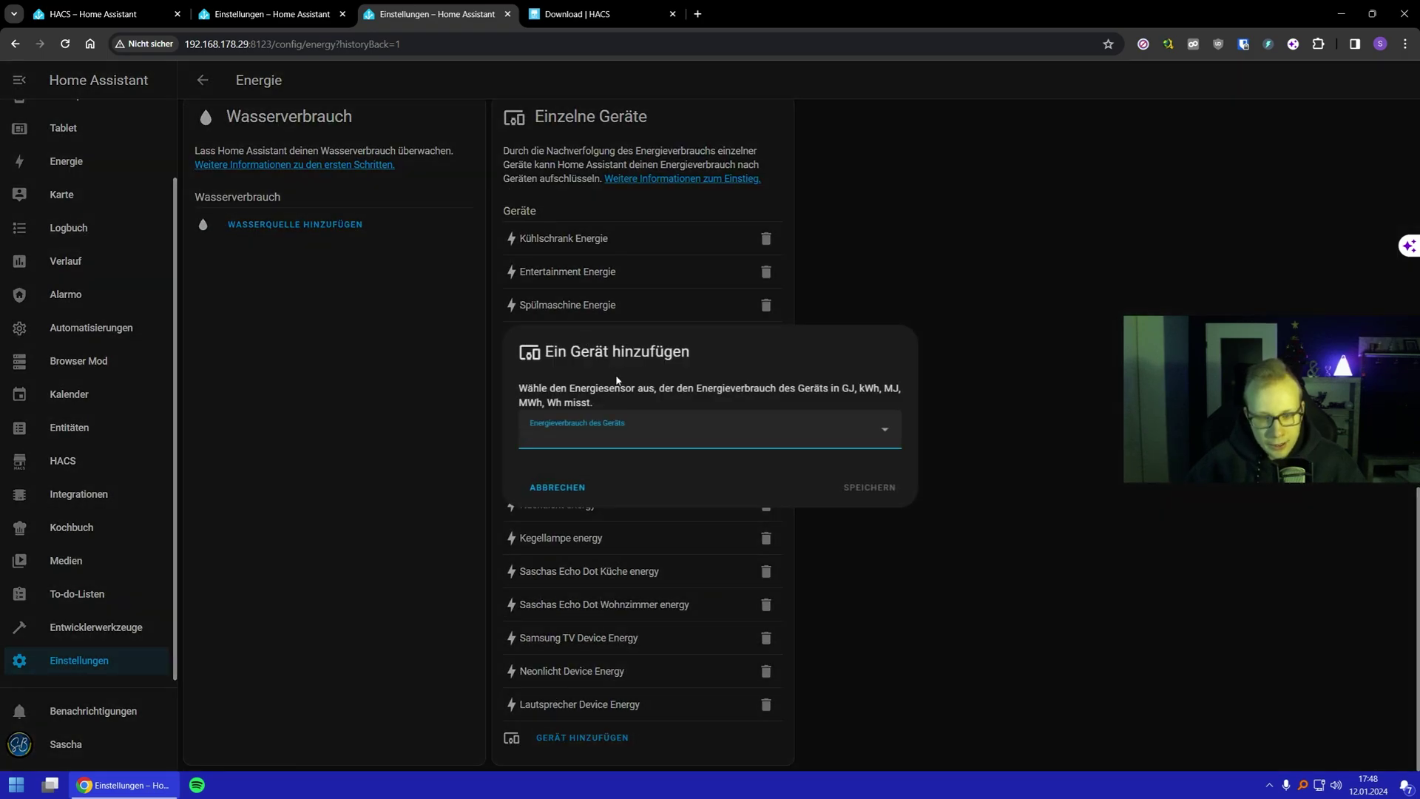
pyautogui.click(610, 438)
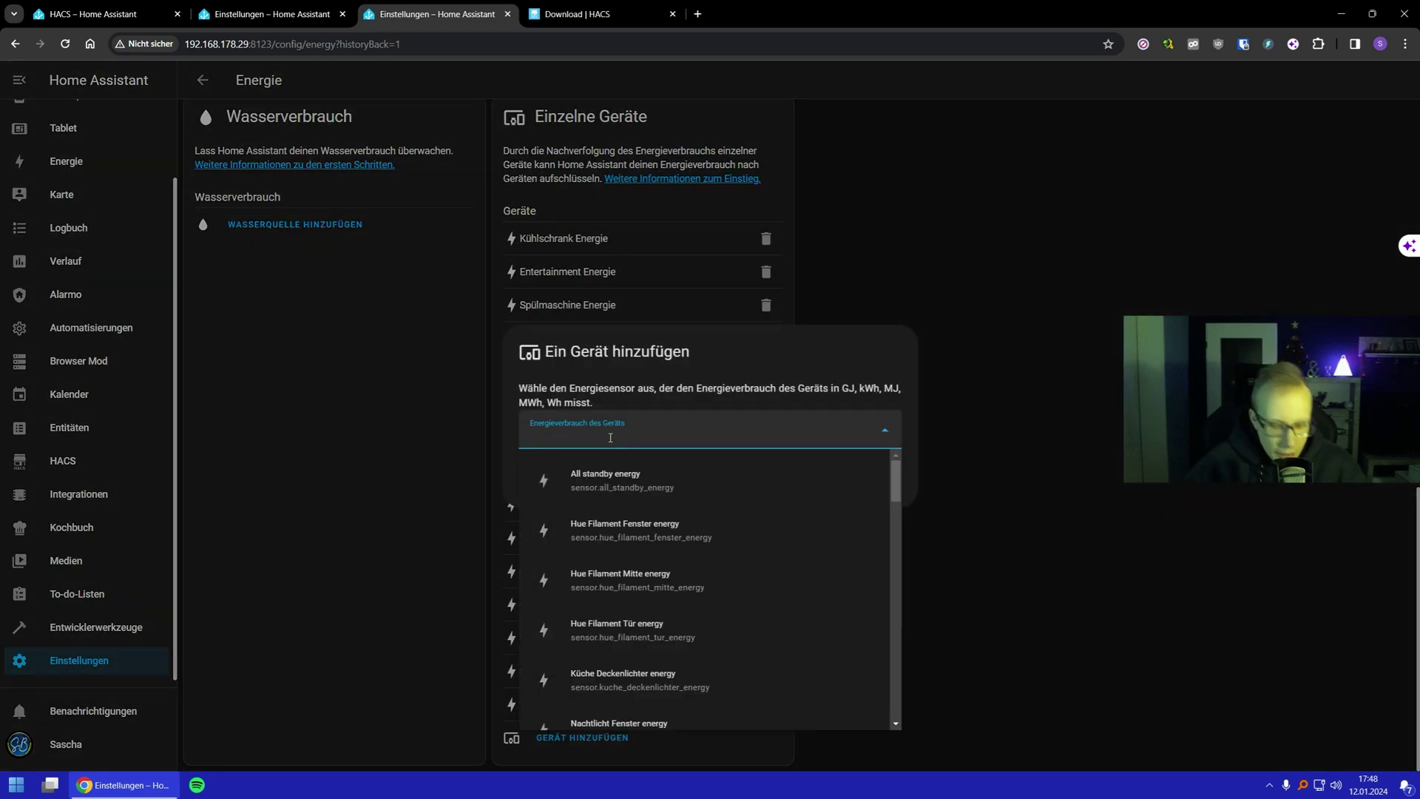
pyautogui.write('spiegel')
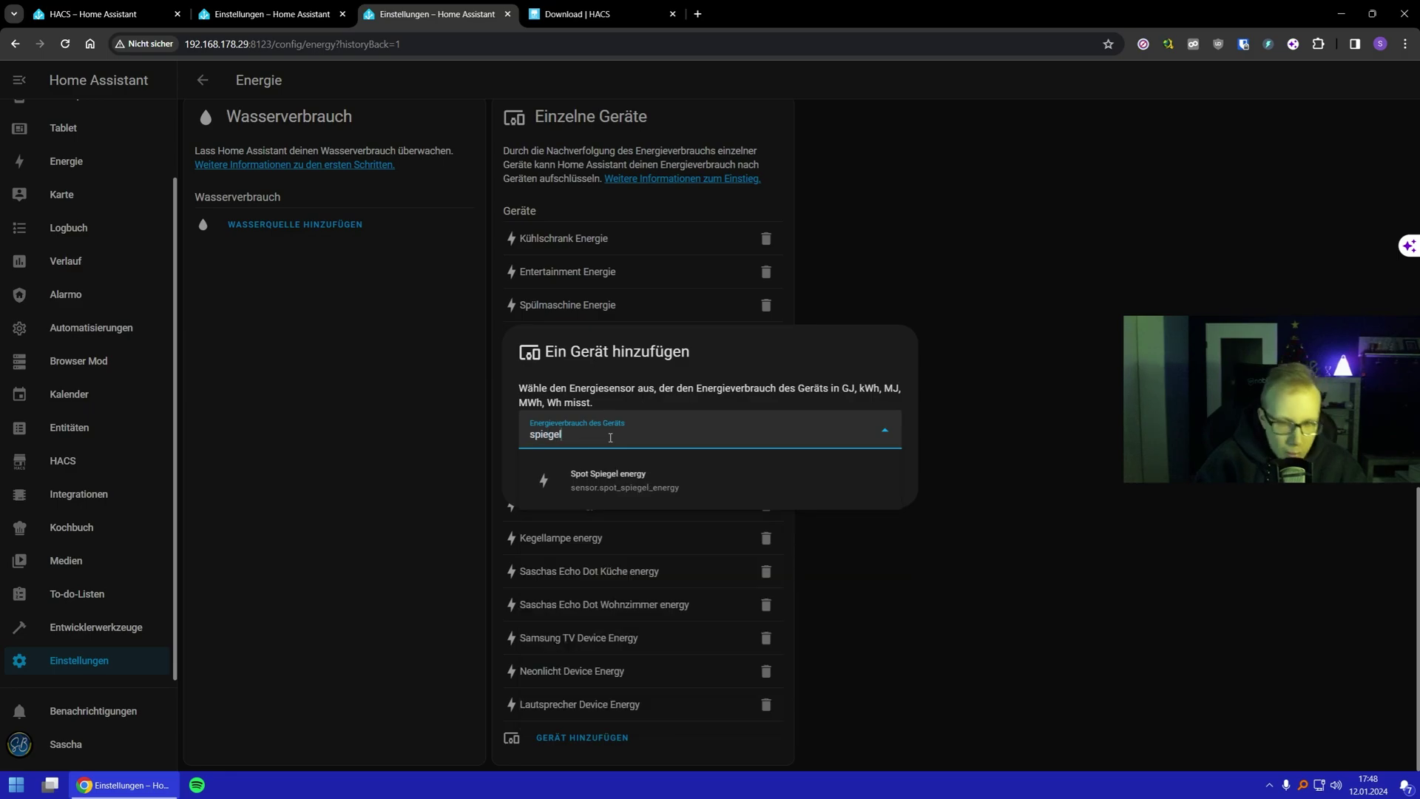
pyautogui.click(608, 479)
pyautogui.click(867, 491)
pyautogui.scroll(-1, 1304, 172)
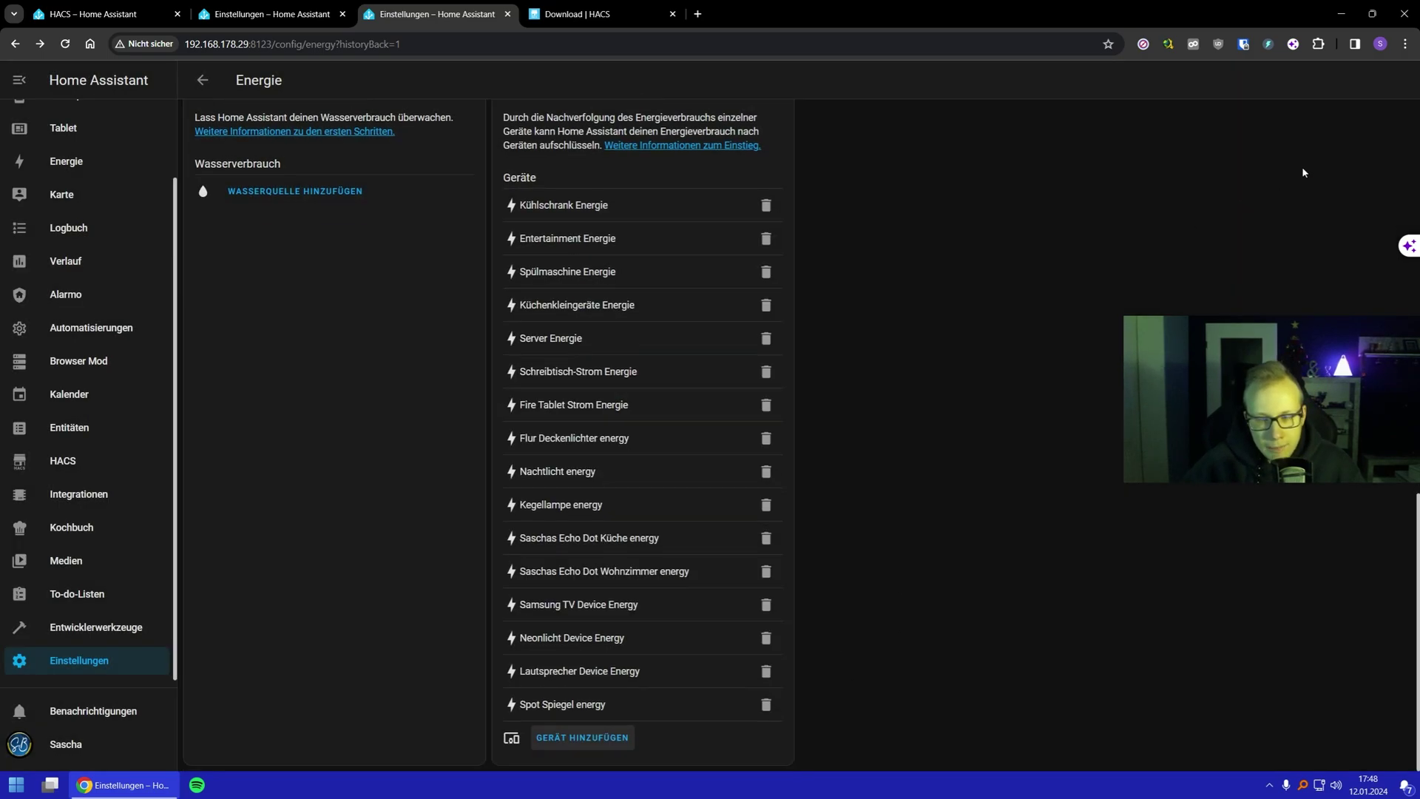
pyautogui.scroll(10, 923, 472)
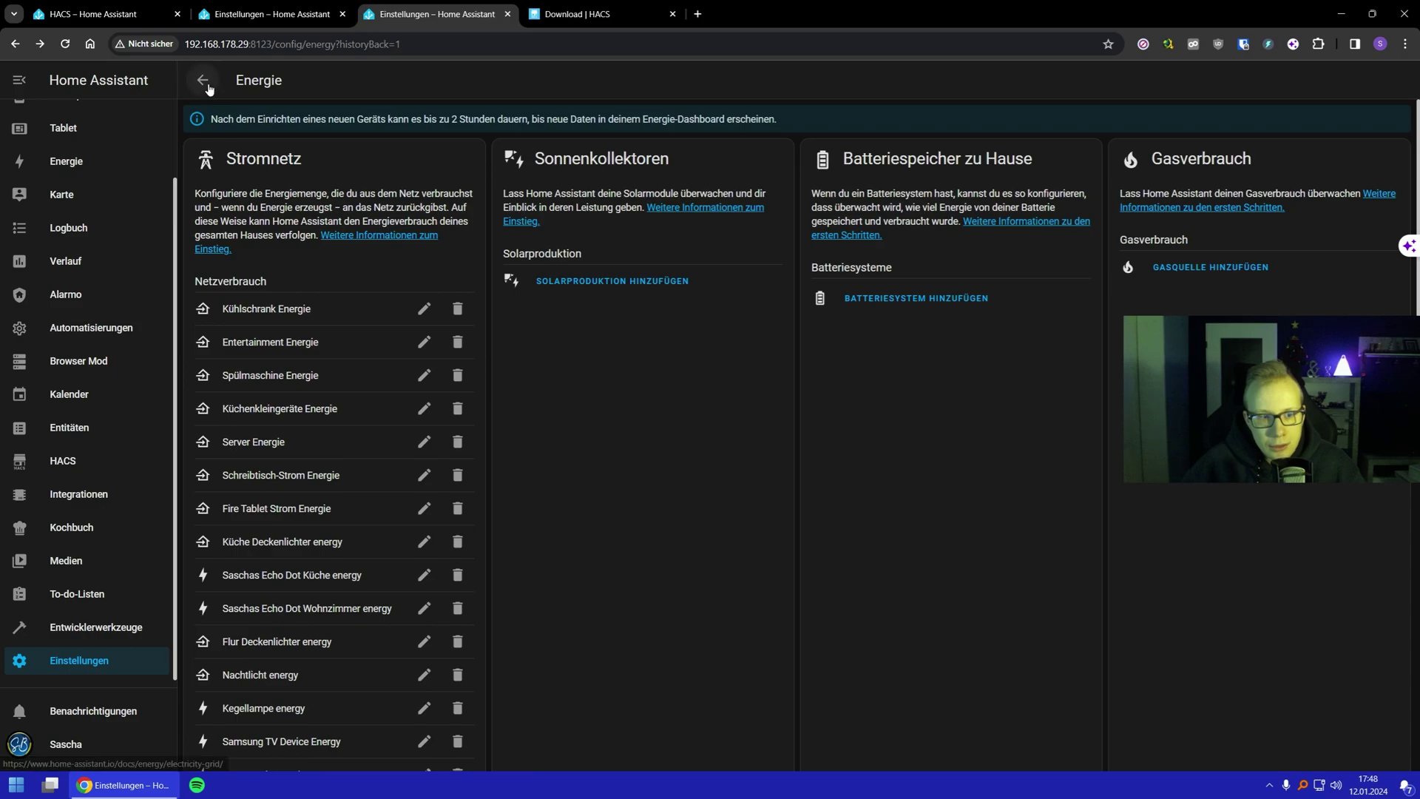
# Go back to the Energie dashboard and check the Spot Spiegel energy bar at 0,01 kWh
pyautogui.click(208, 87)
pyautogui.scroll(-15, 449, 444)
pyautogui.moveTo(358, 634)
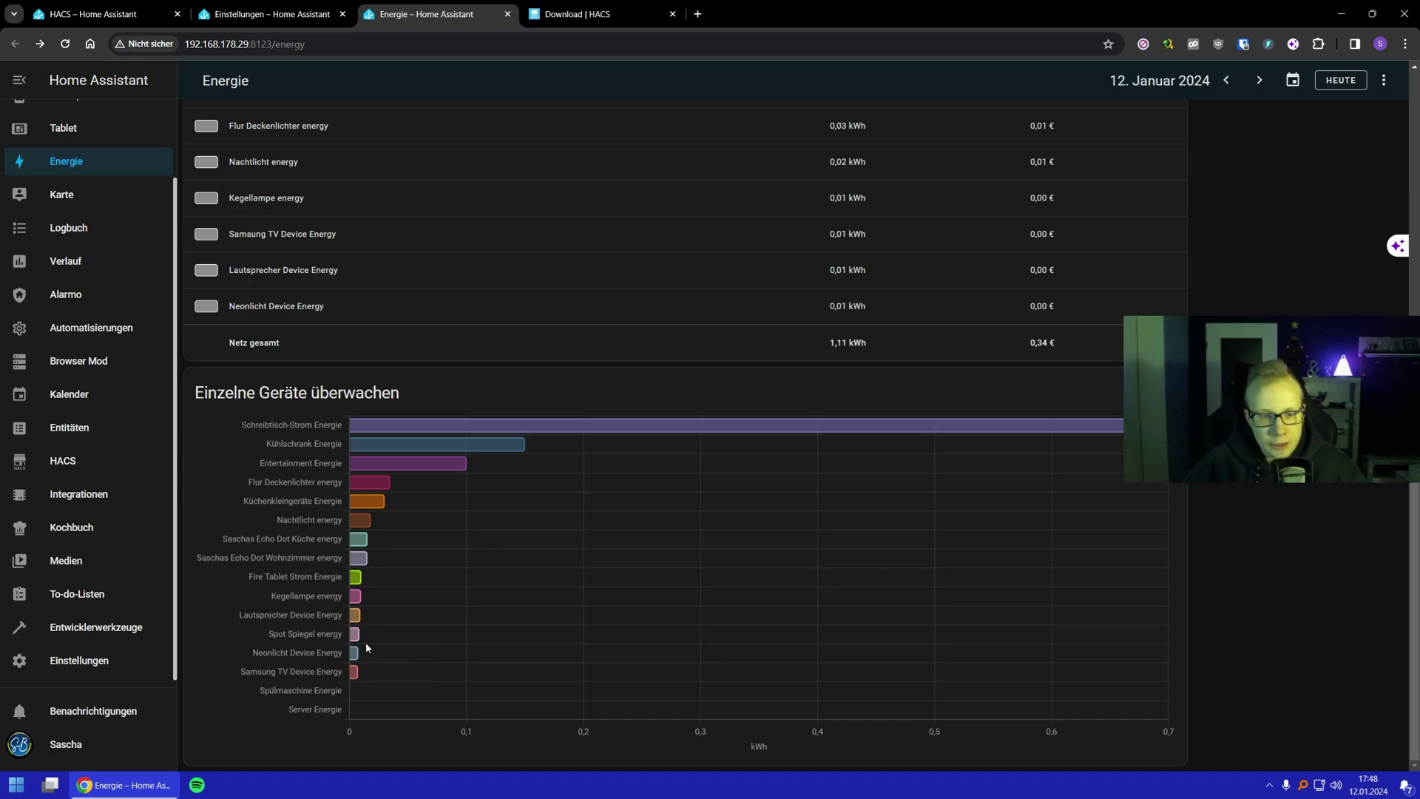
pyautogui.scroll(10, 662, 556)
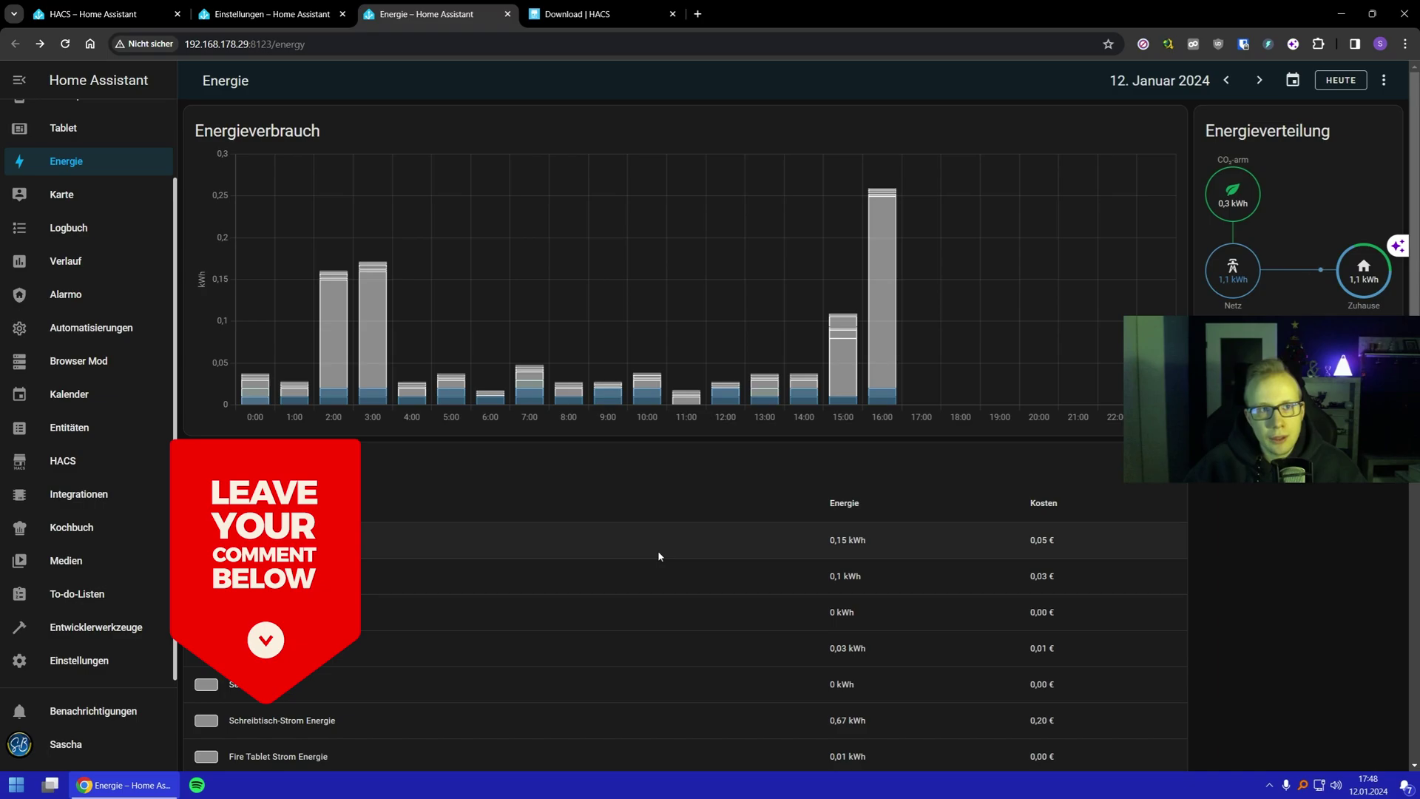